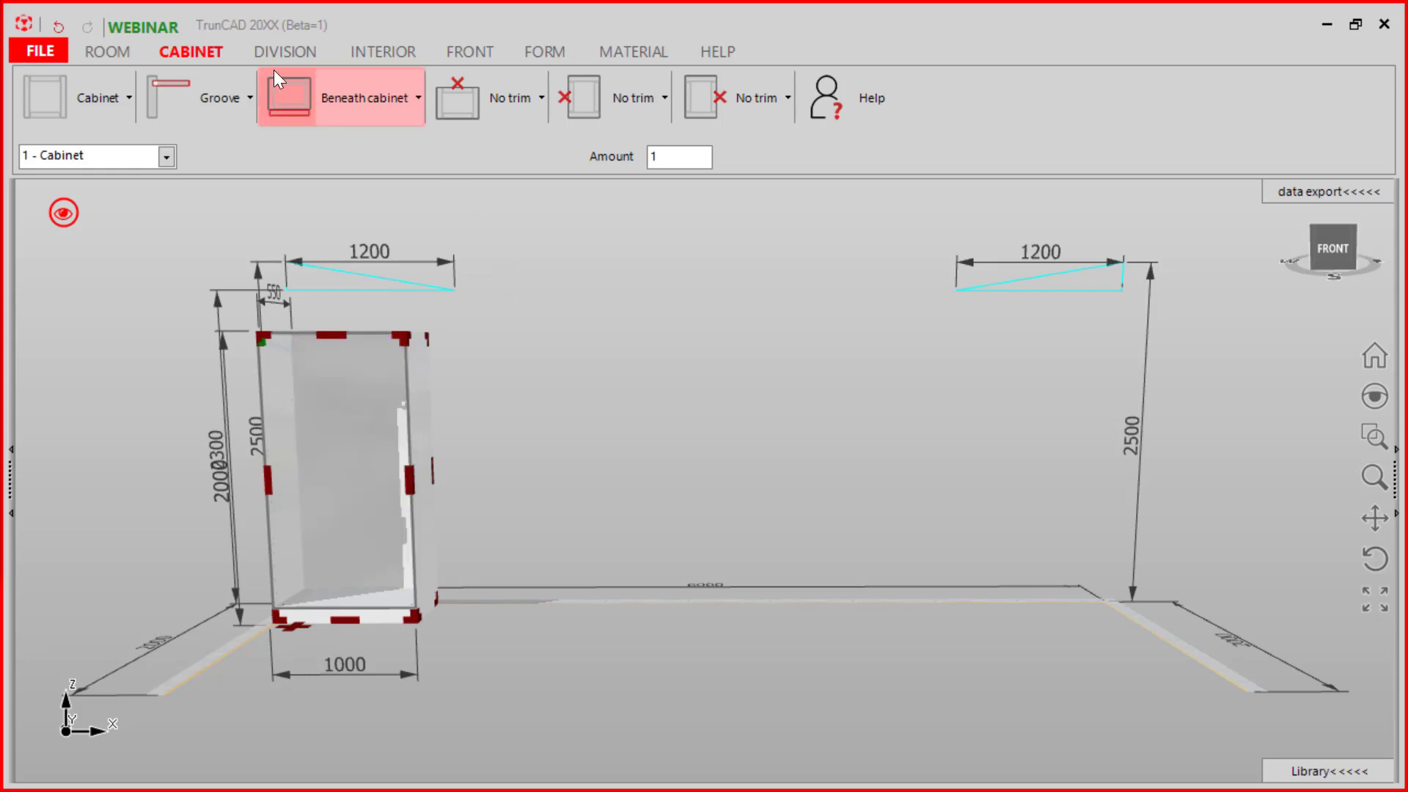
Review the connector types in the next cabinet's settings and close them unchanged.
left_click(206, 49)
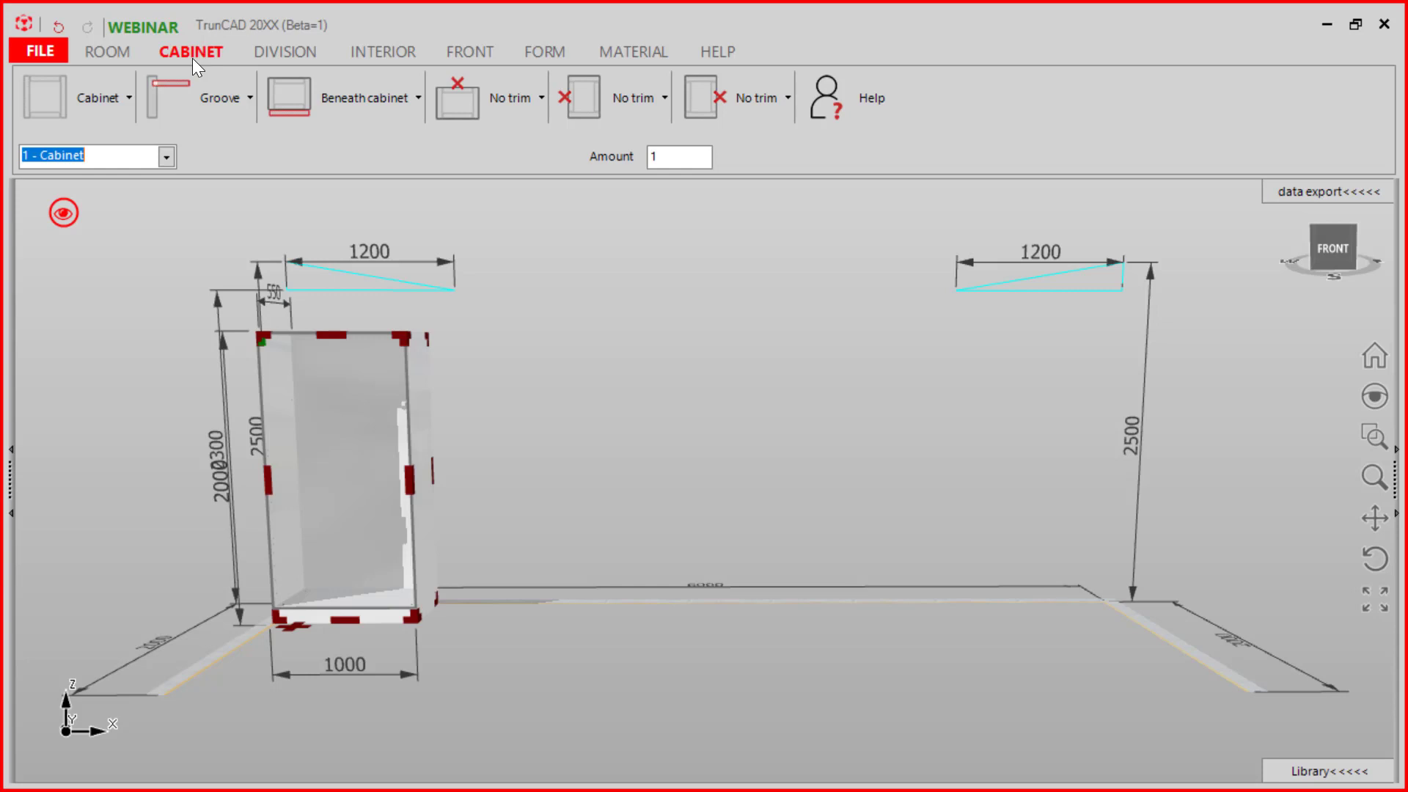
left_click(112, 99)
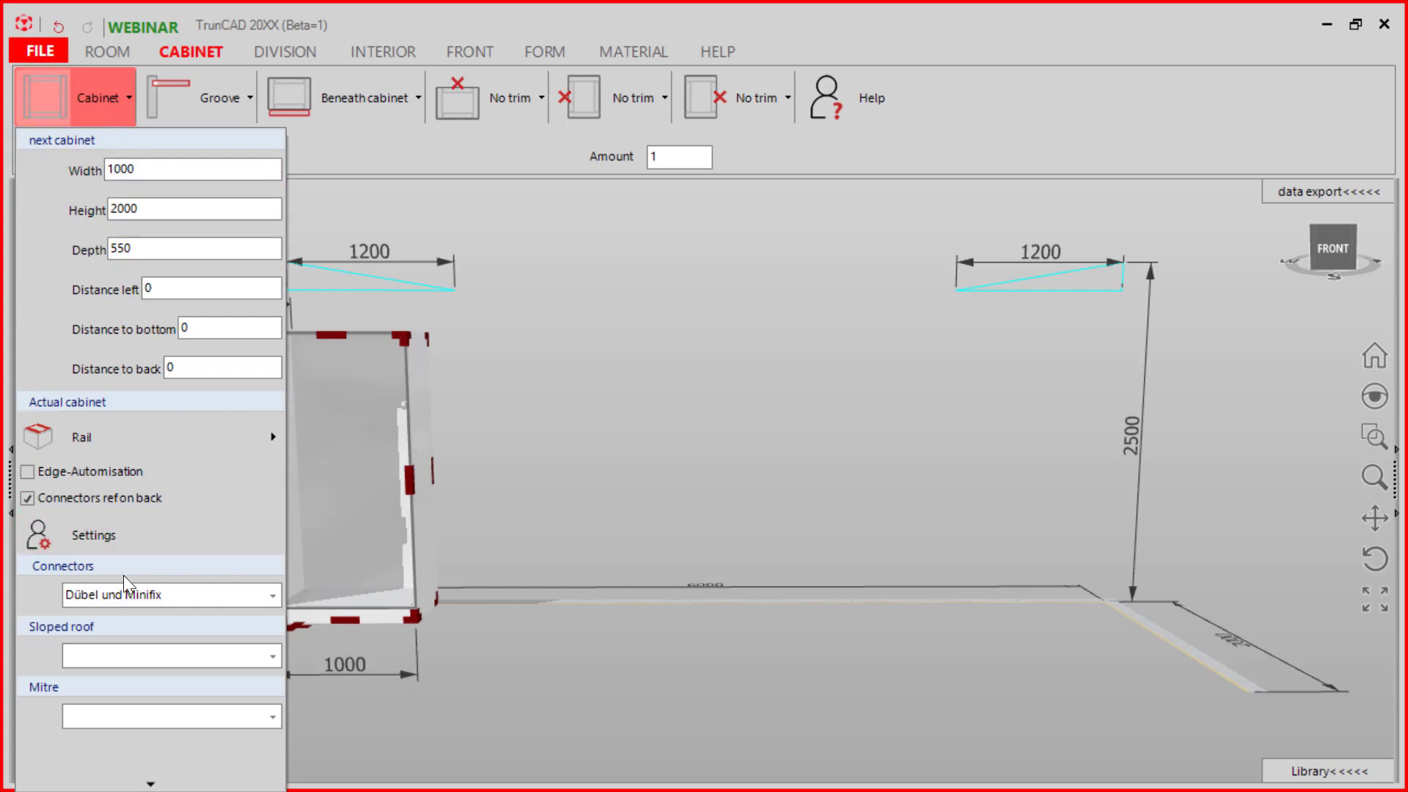
left_click(273, 595)
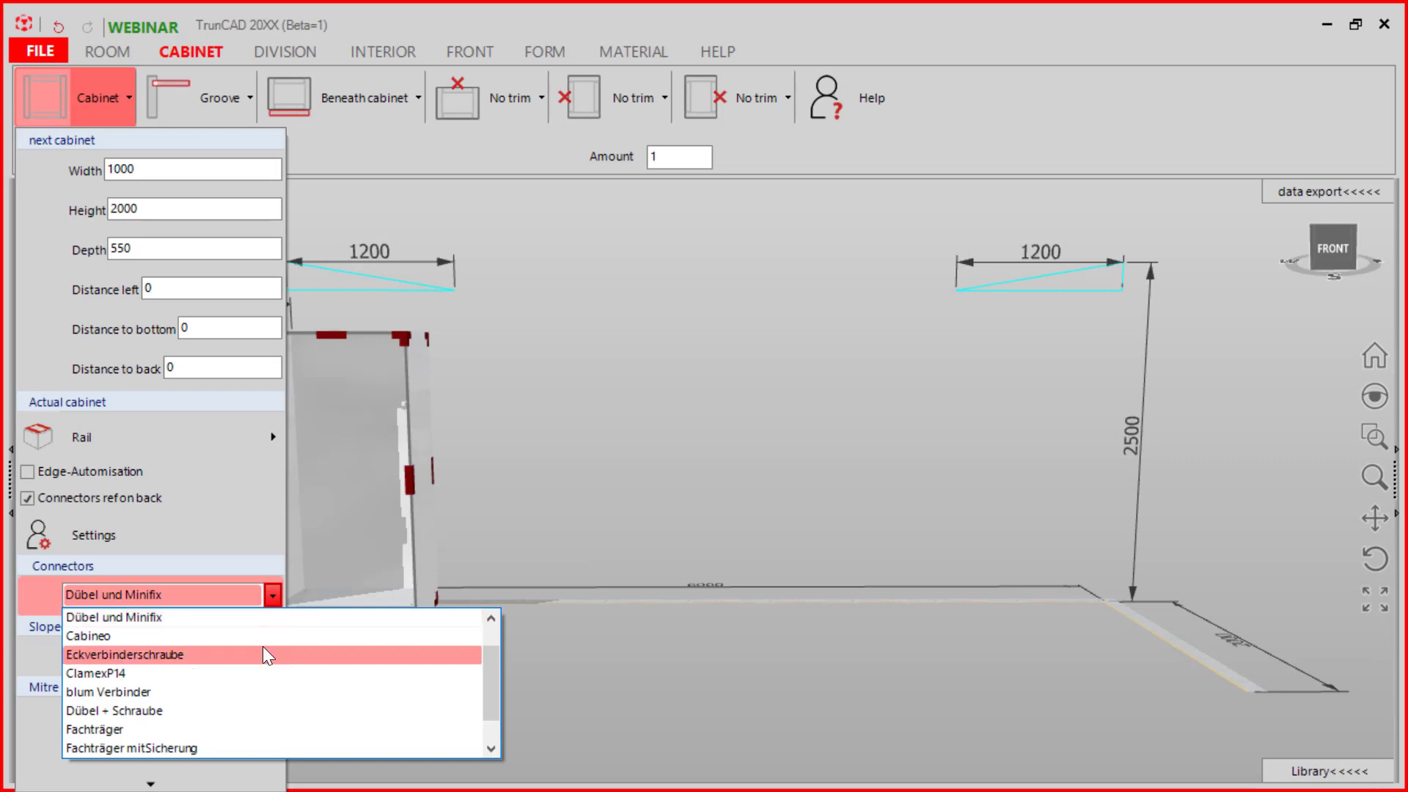
scroll(264, 655, "down", 2)
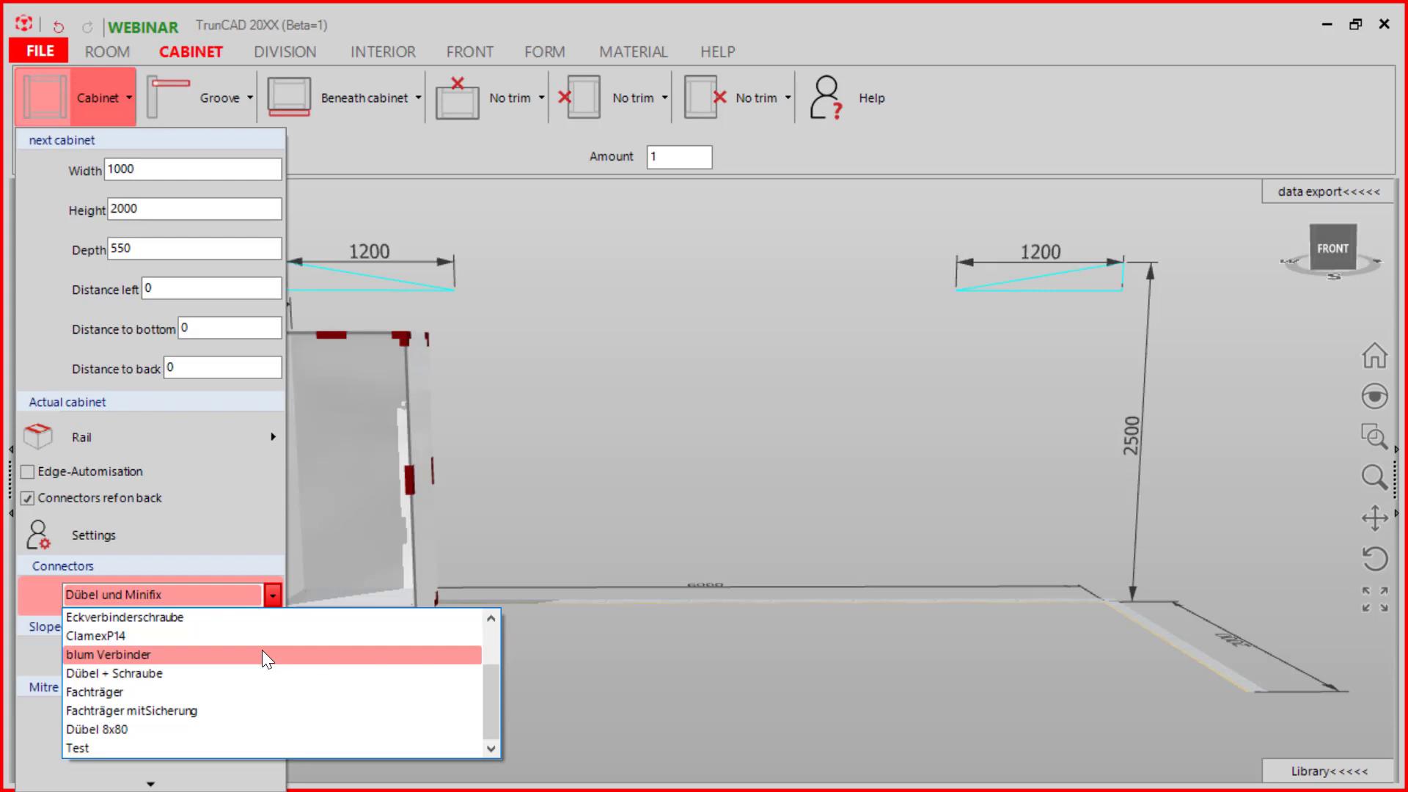
scroll(261, 648, "up", 2)
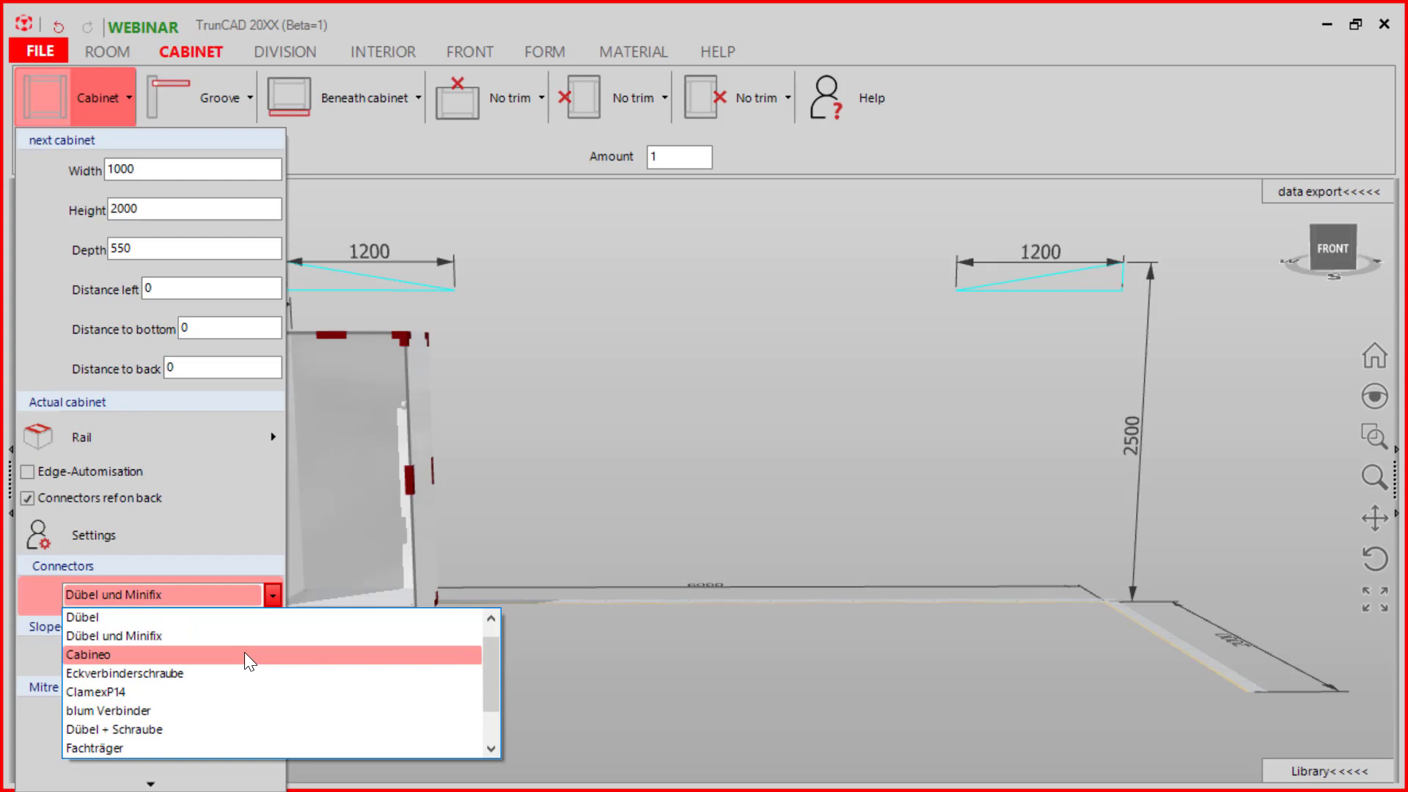
left_click(100, 658)
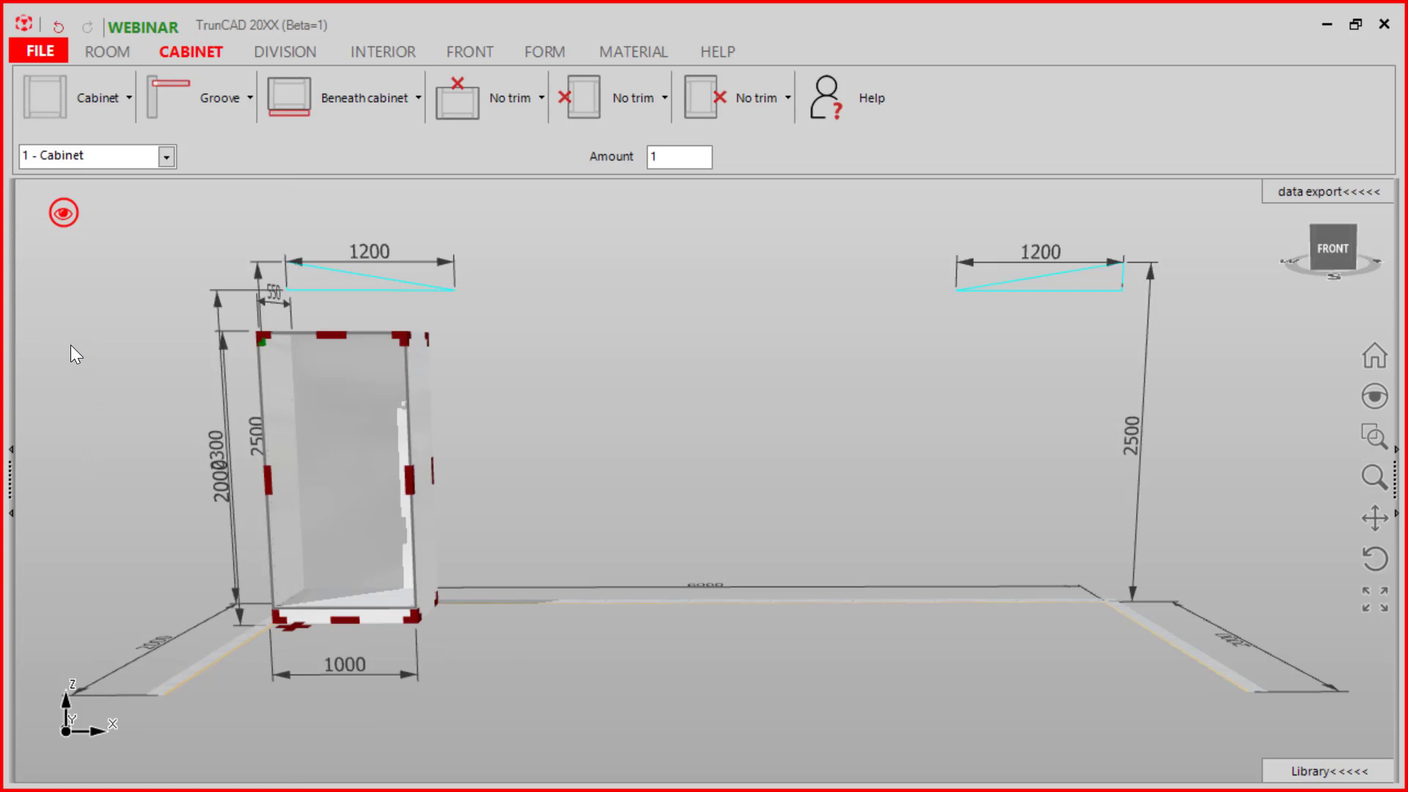
Change the back-panel Groove Depth from 7 to 8.
left_click(230, 90)
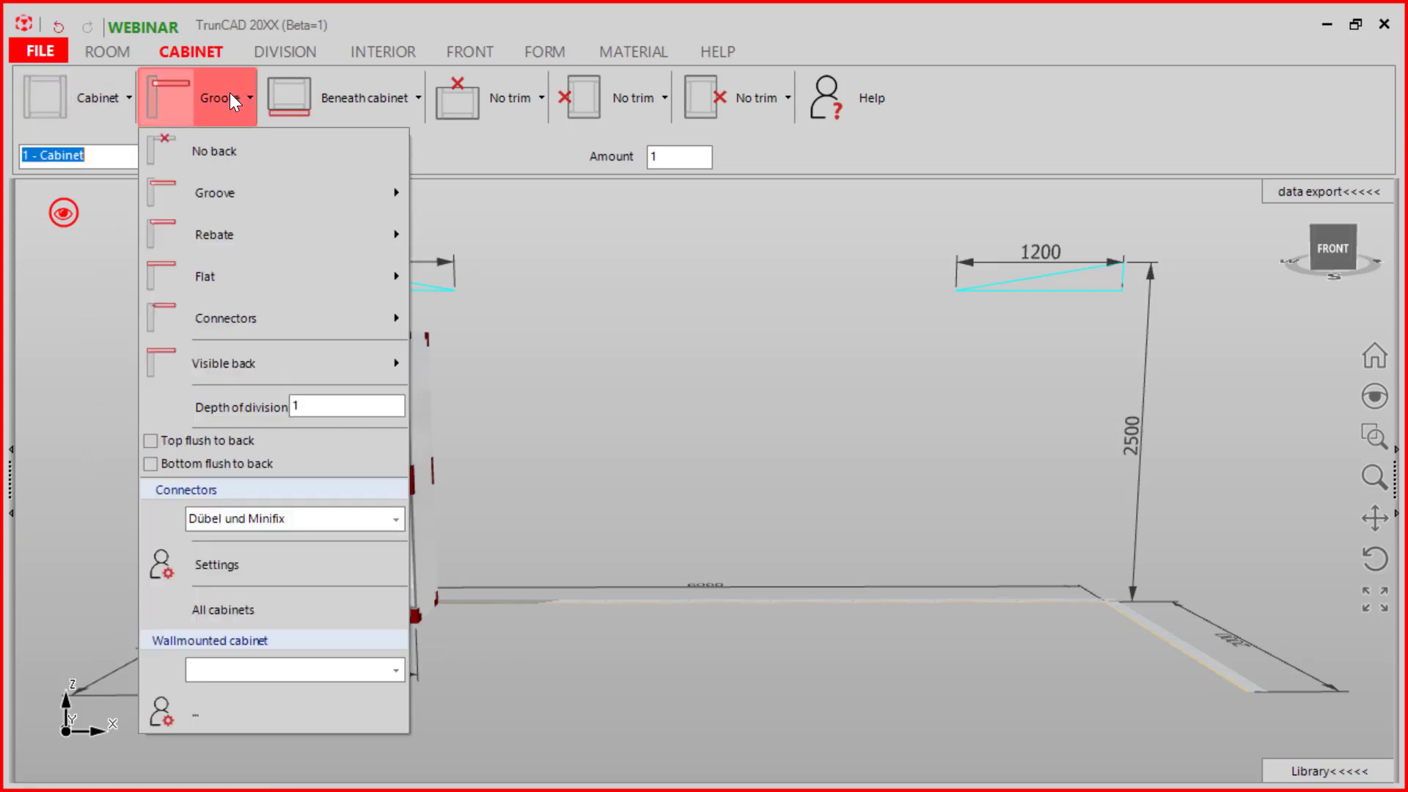
mouse_move(212, 193)
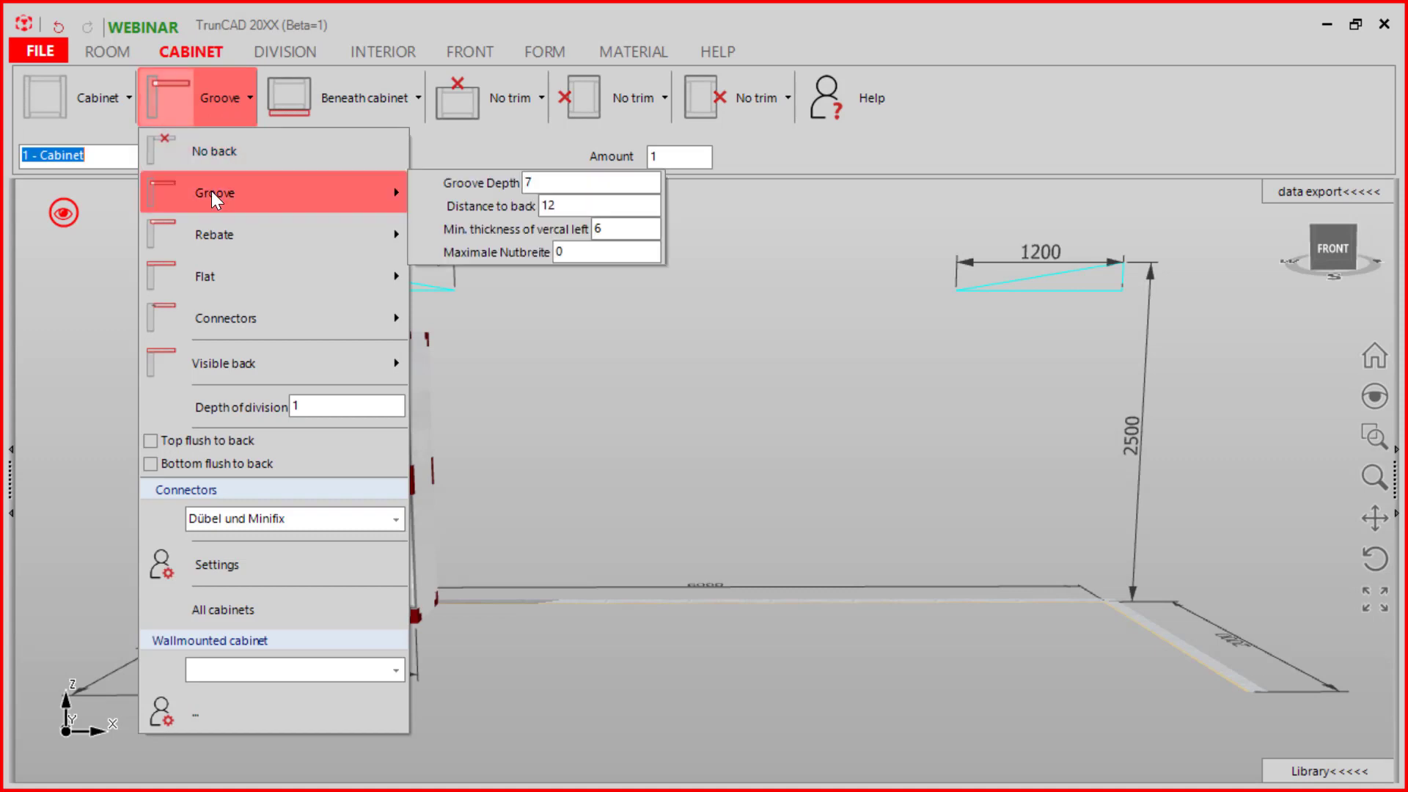
mouse_move(226, 282)
left_click(541, 181)
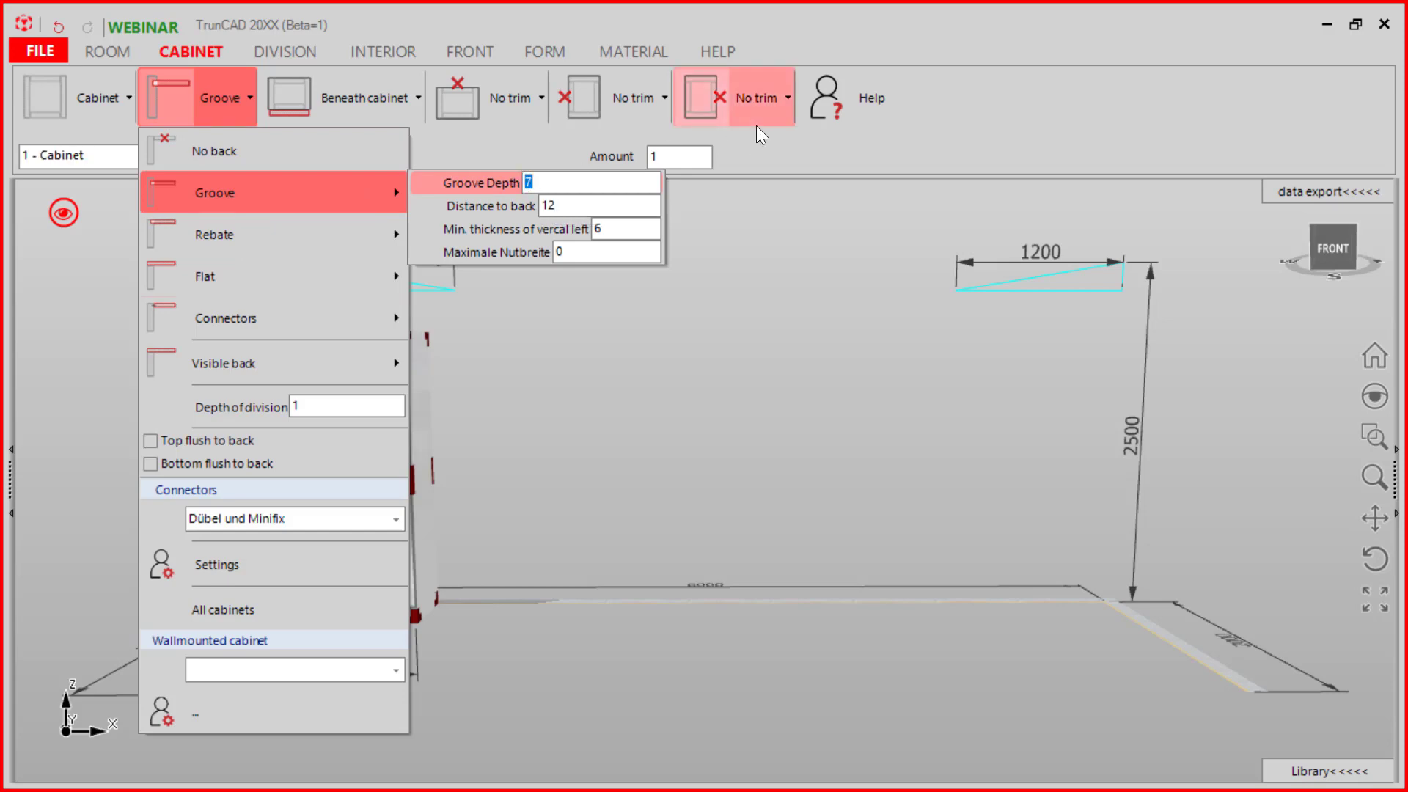
type("8")
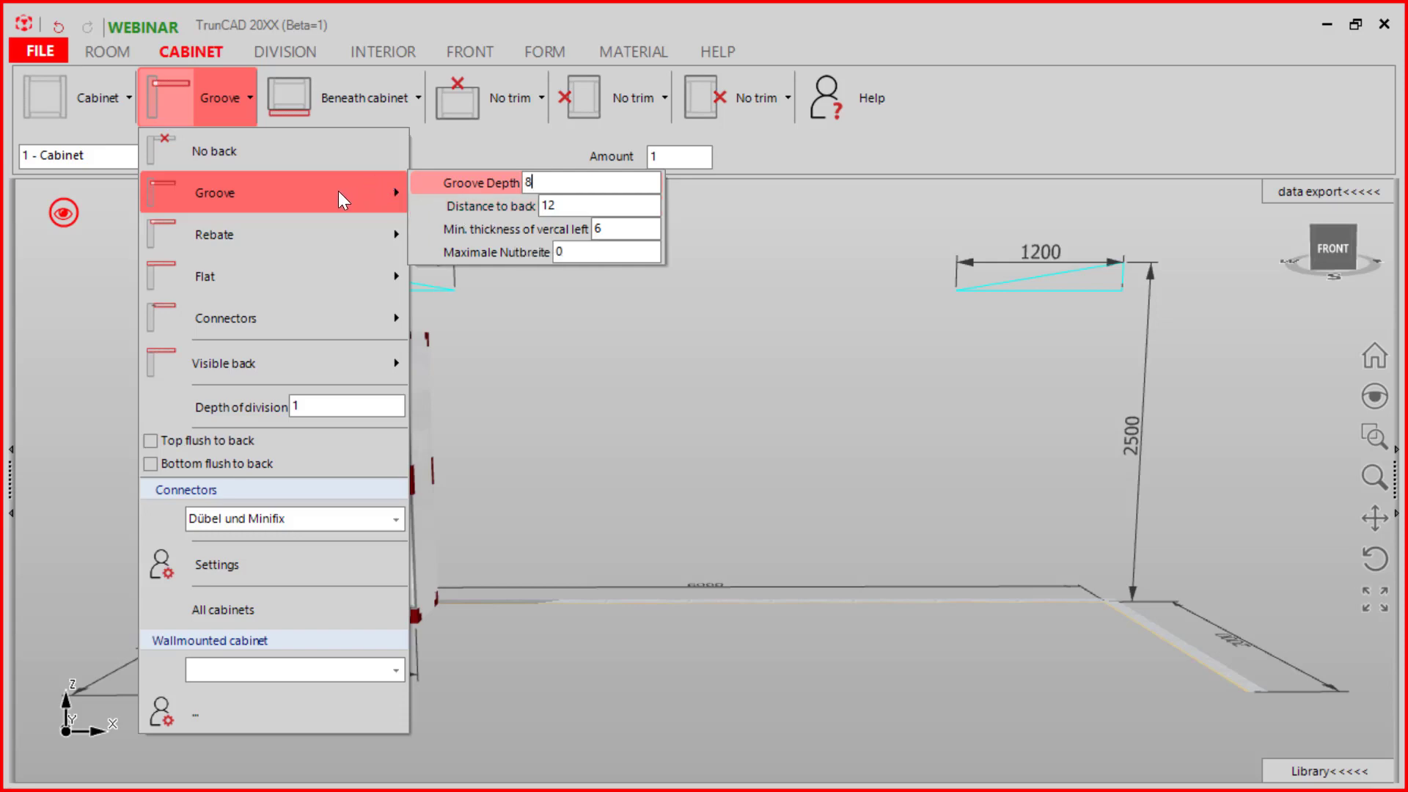
Open the plinth options and view the Between sides and Beneath cabinet plinth types.
left_click(371, 103)
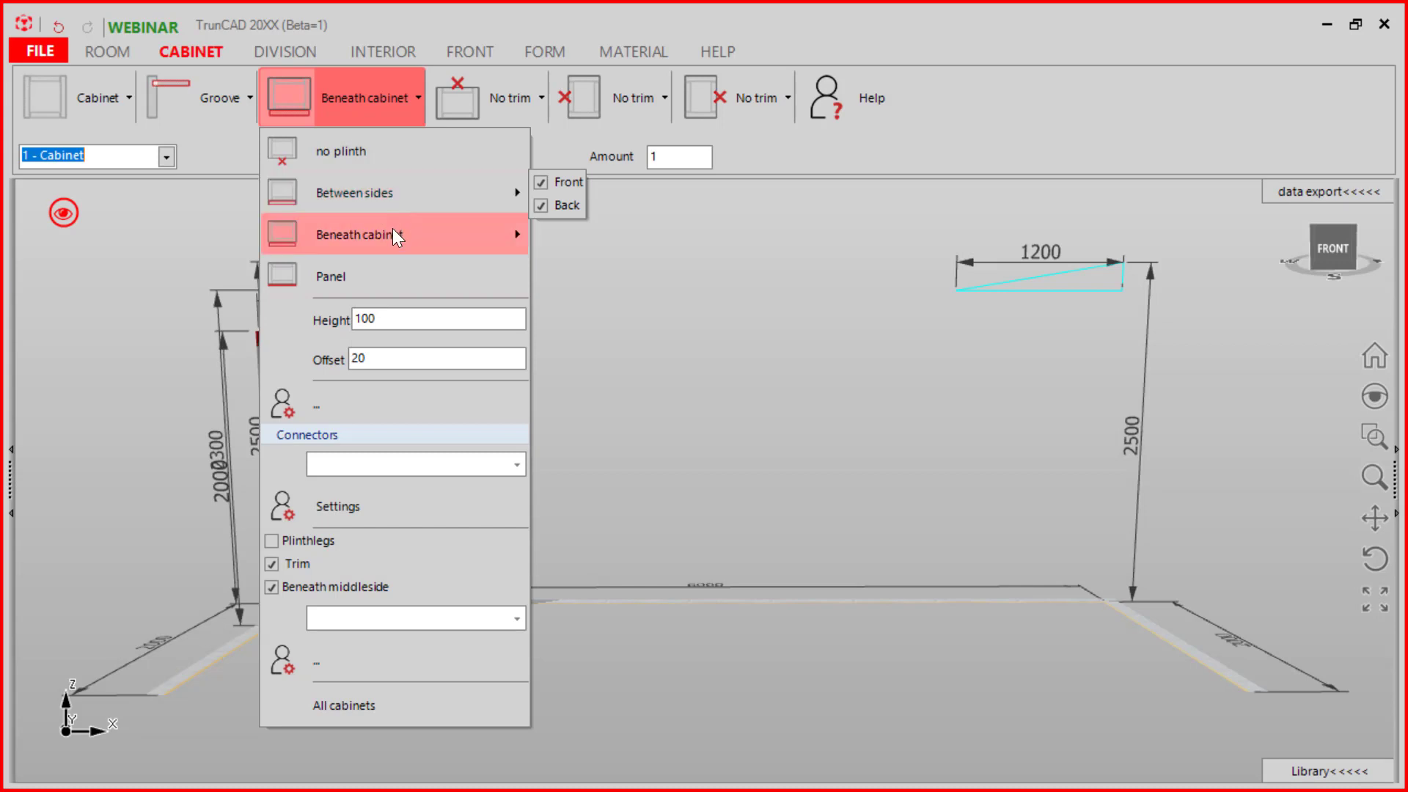
mouse_move(392, 233)
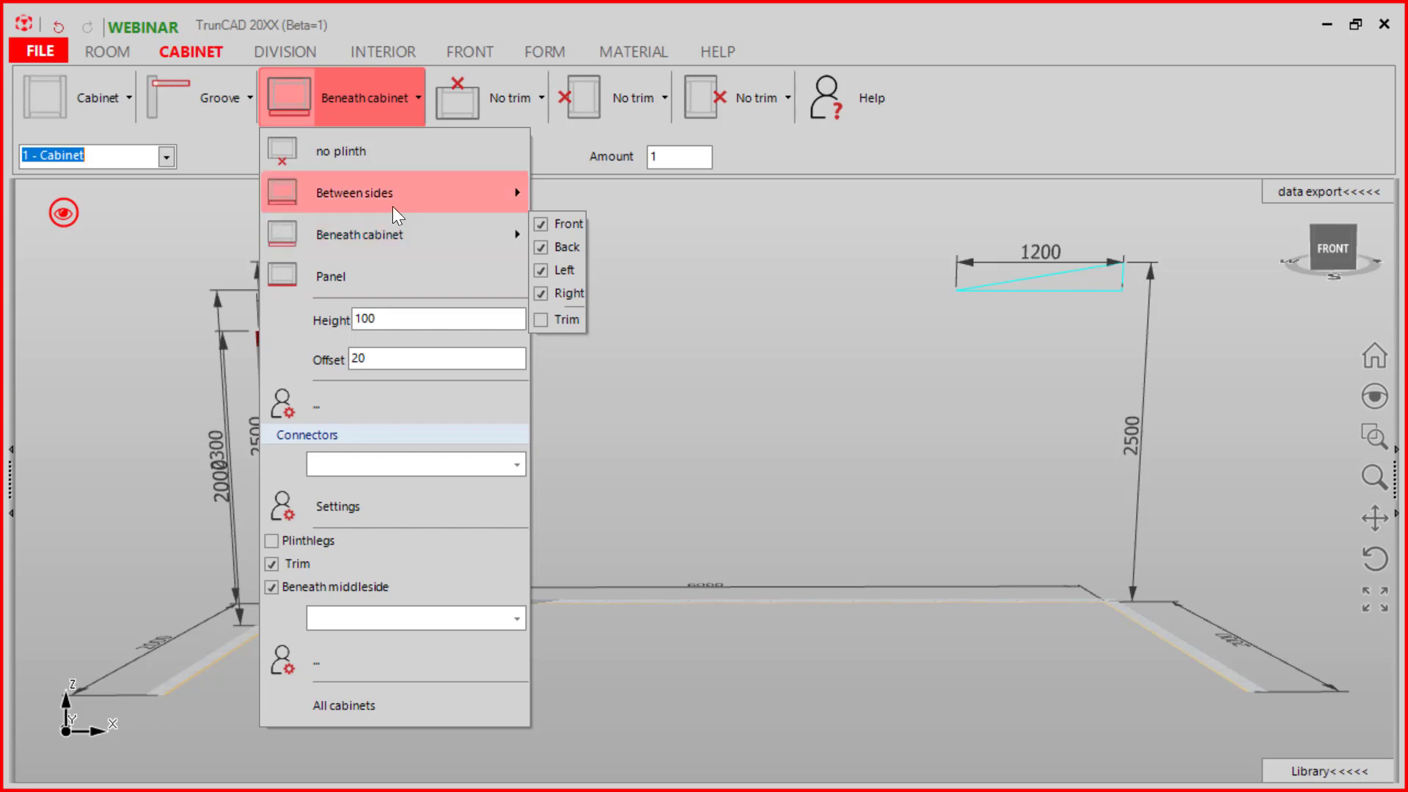
mouse_move(394, 209)
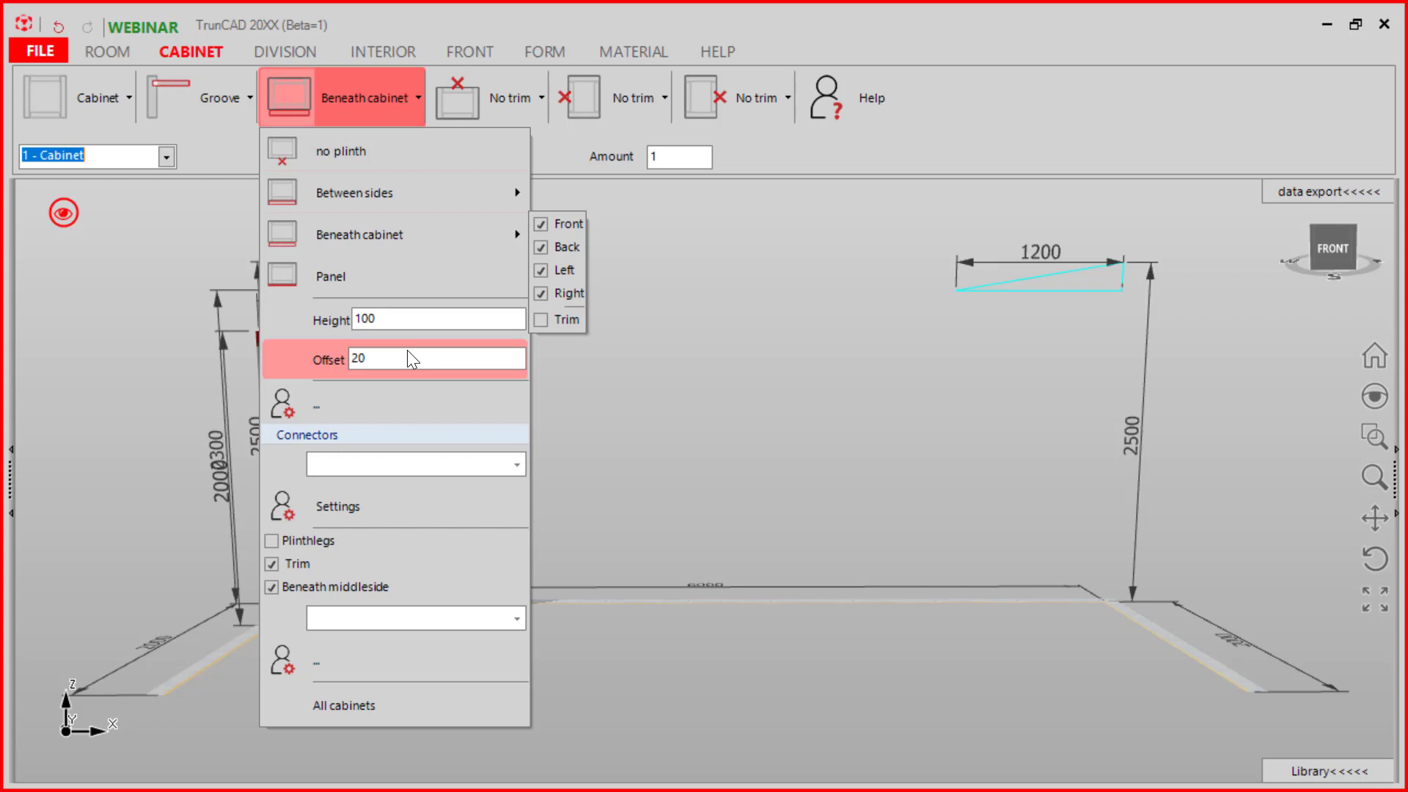
Open the Eigenschaften Sockel dialog and review the plinth and plinth-leg distance values.
left_click(402, 394)
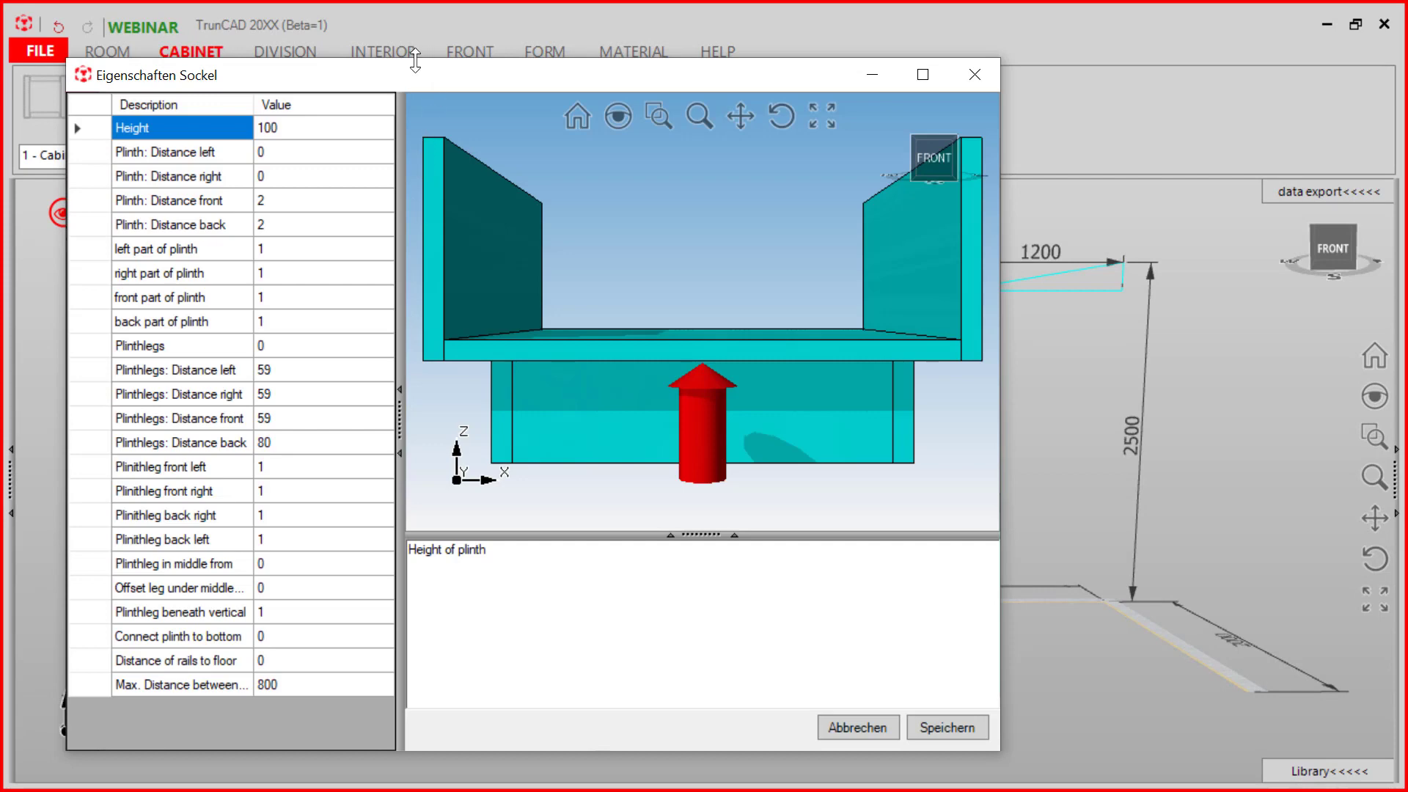
left_click_drag(411, 72, 670, 69)
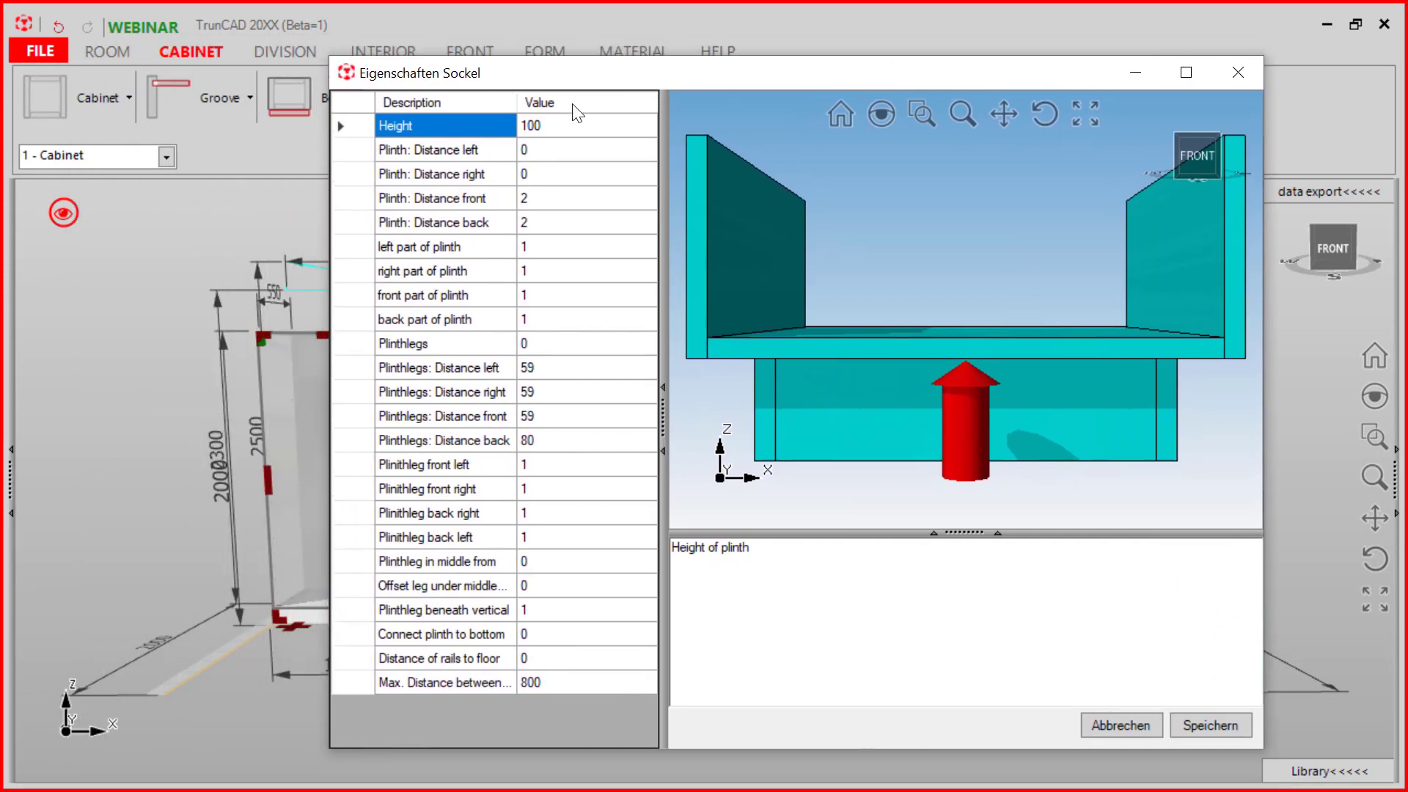
left_click(560, 129)
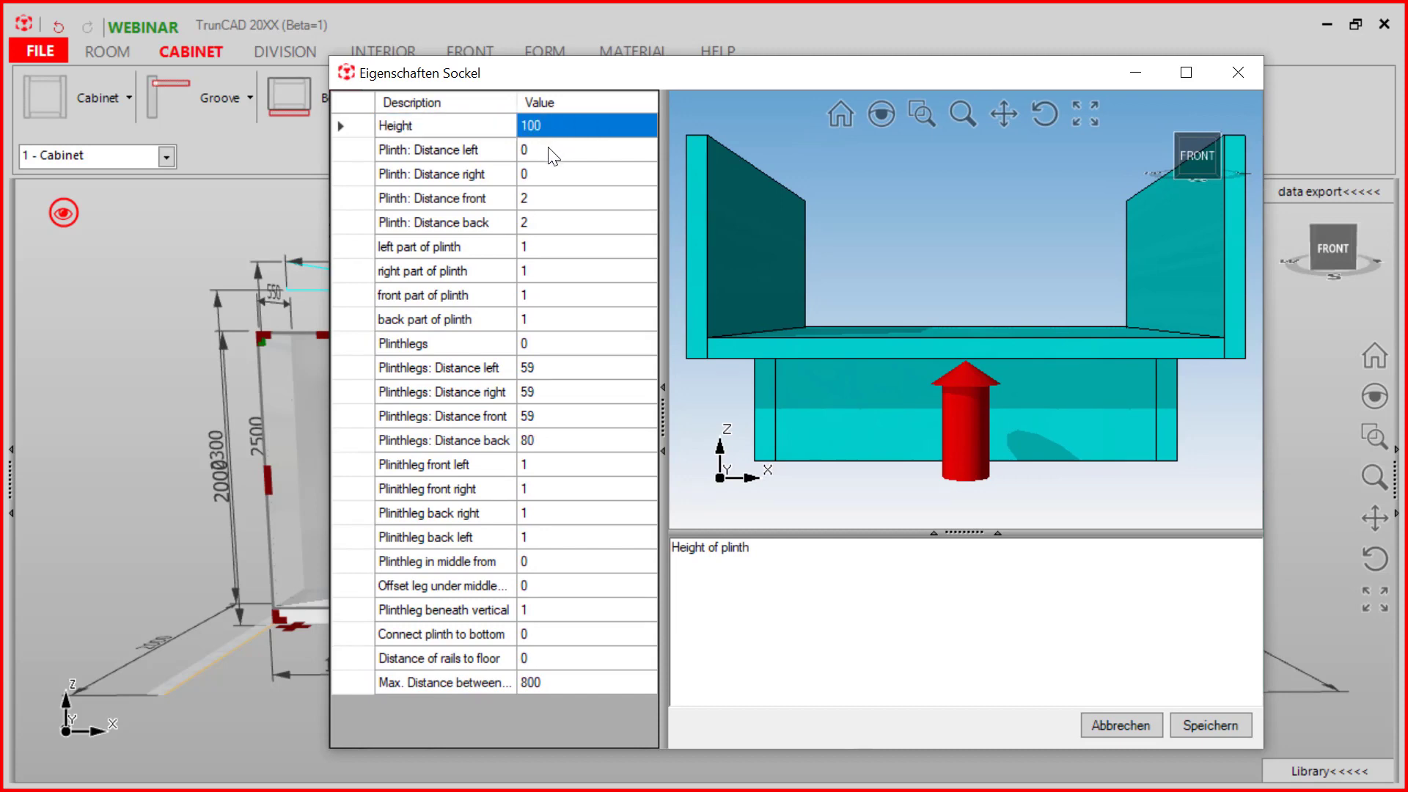
left_click(548, 149)
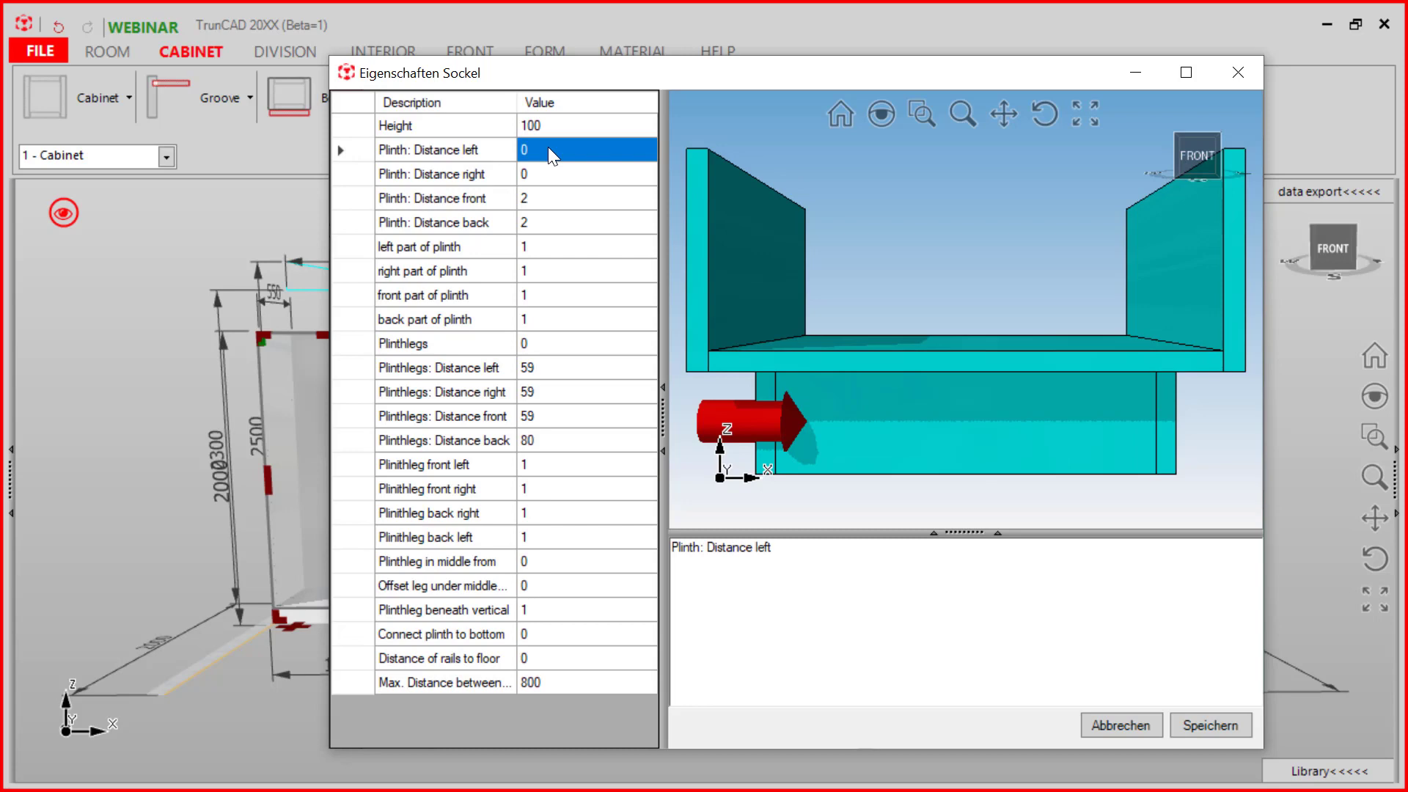
left_click(553, 176)
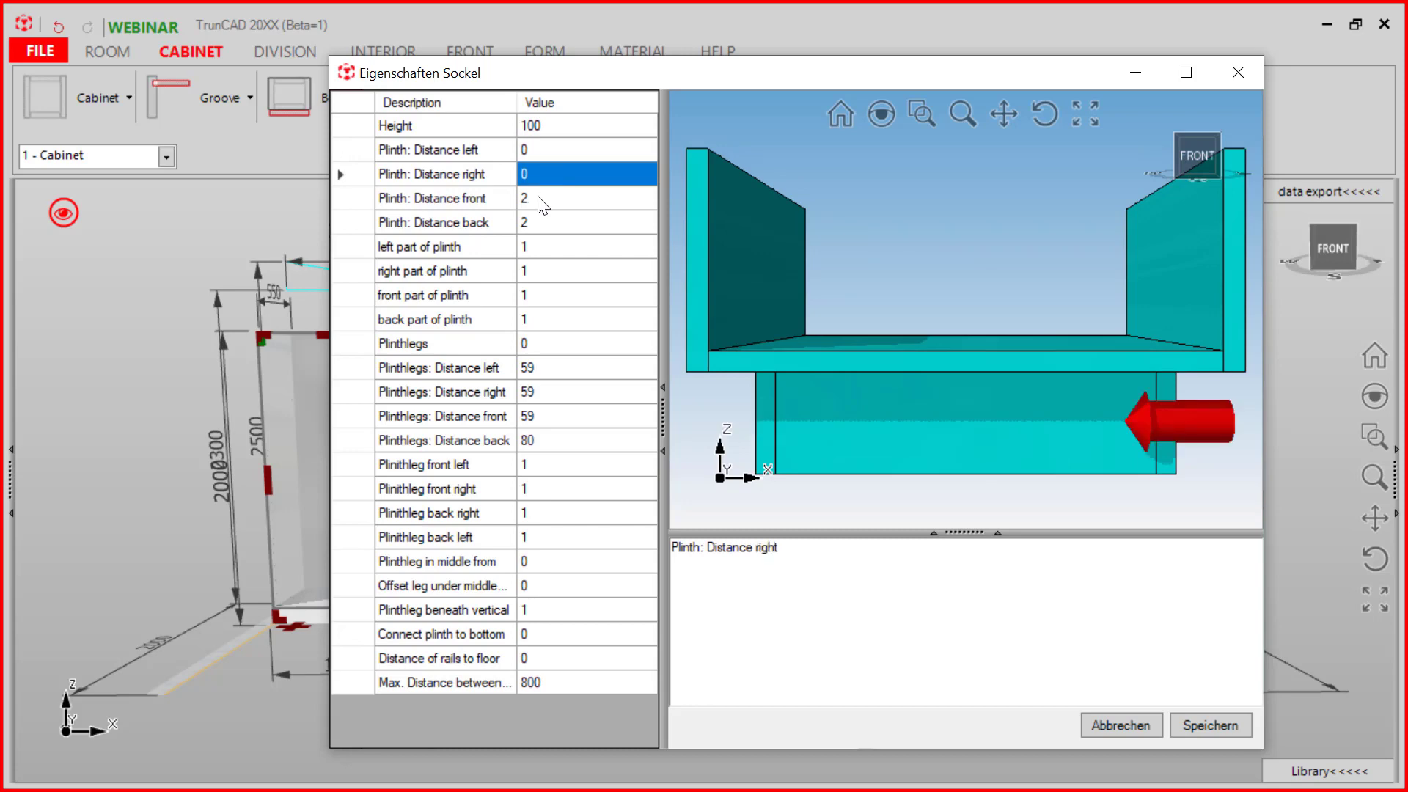
left_click(542, 203)
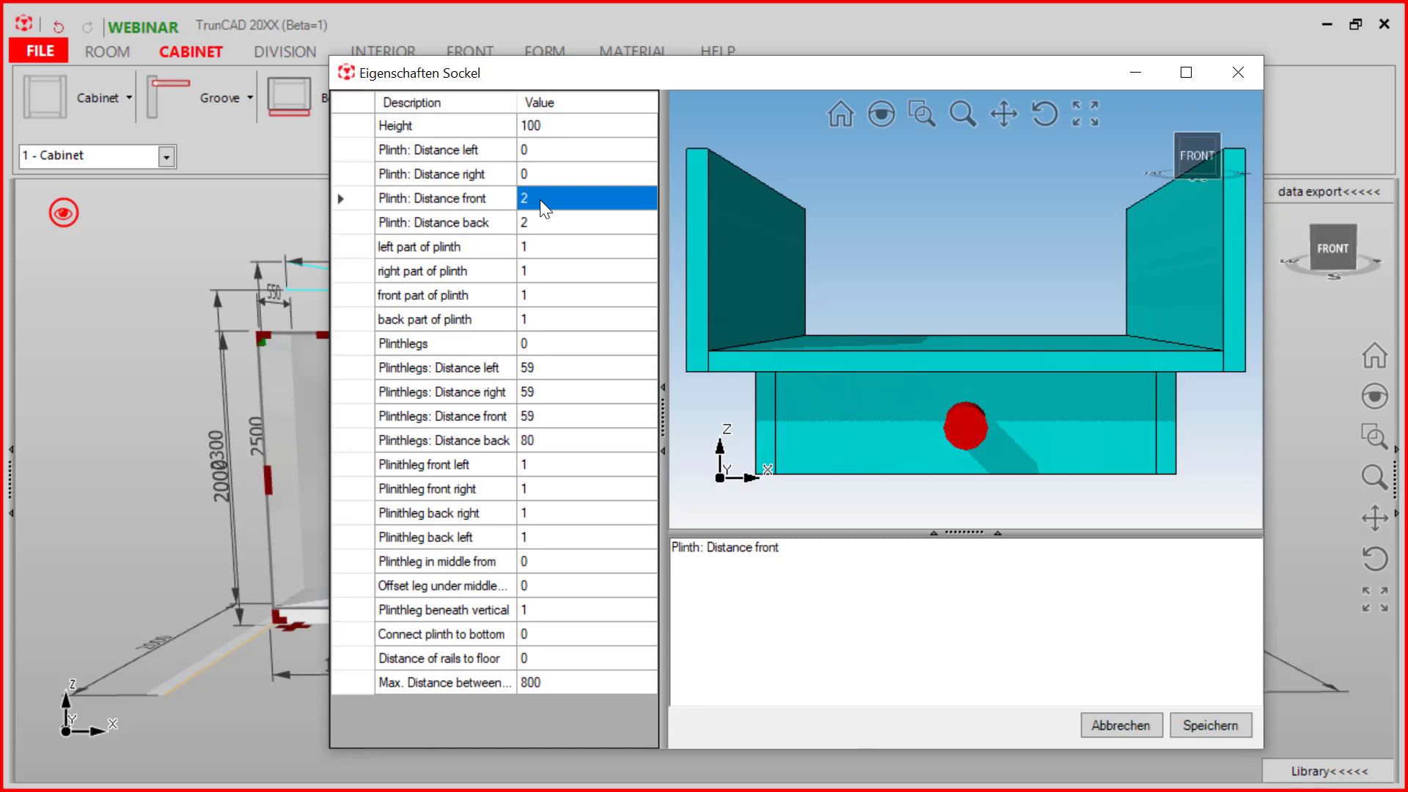
left_click(538, 224)
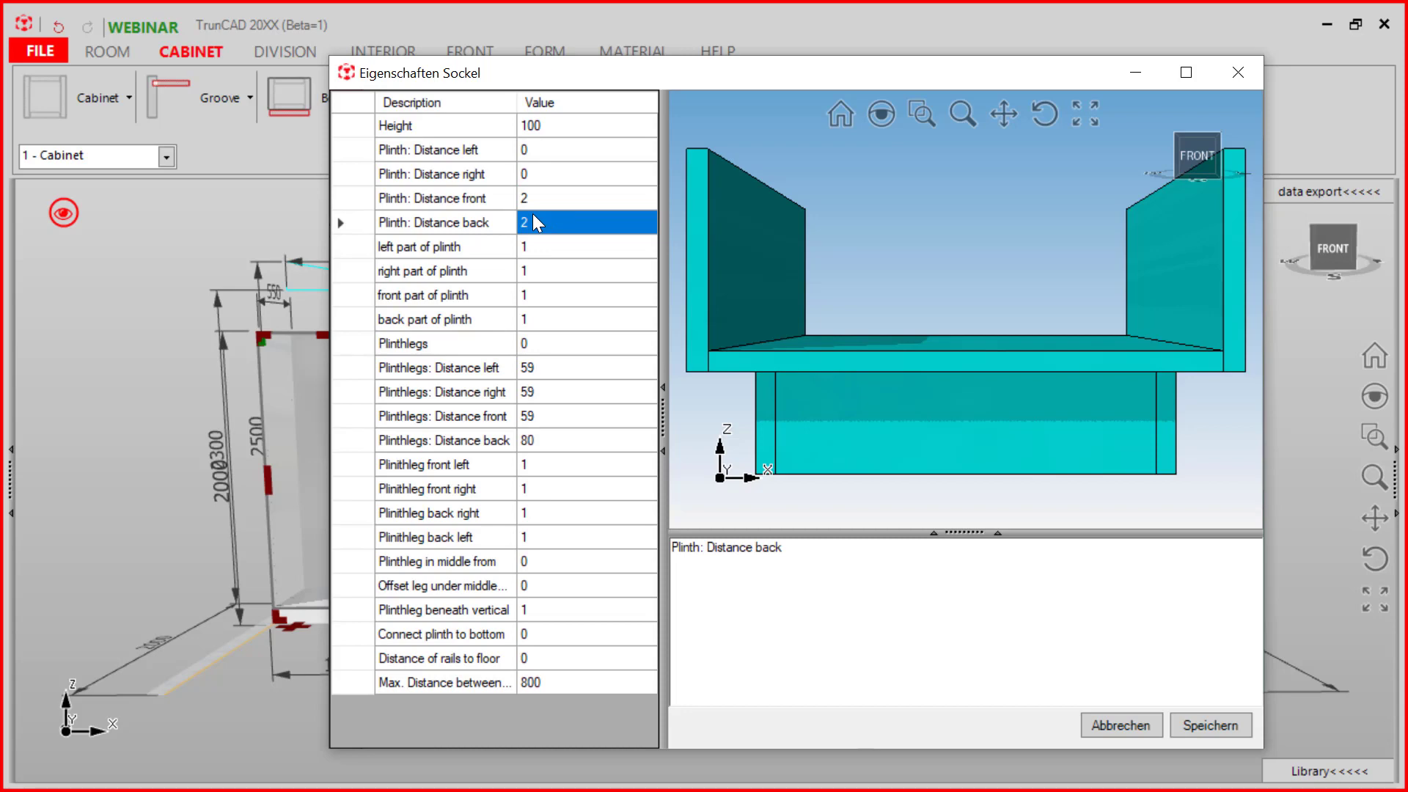
left_click(560, 374)
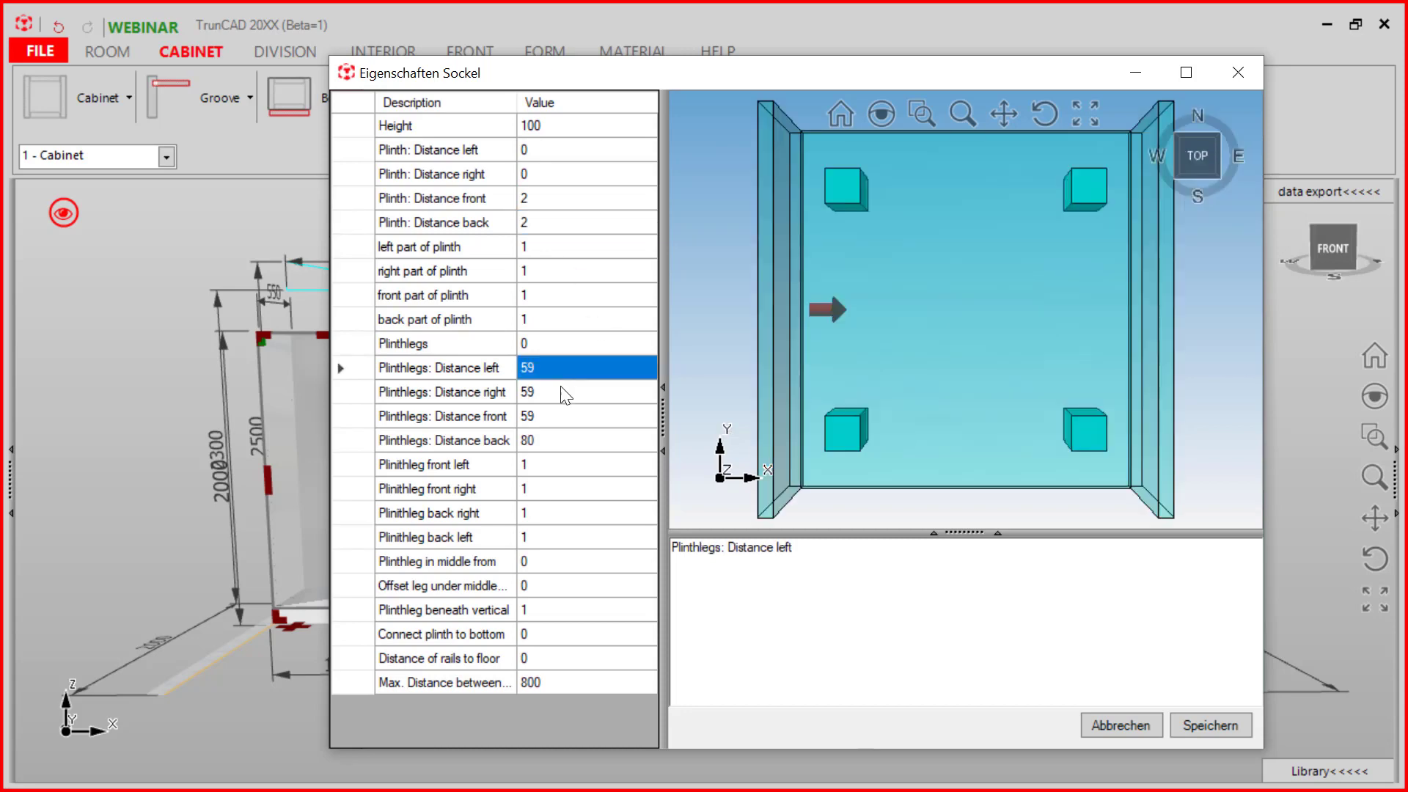
left_click(565, 396)
left_click(565, 407)
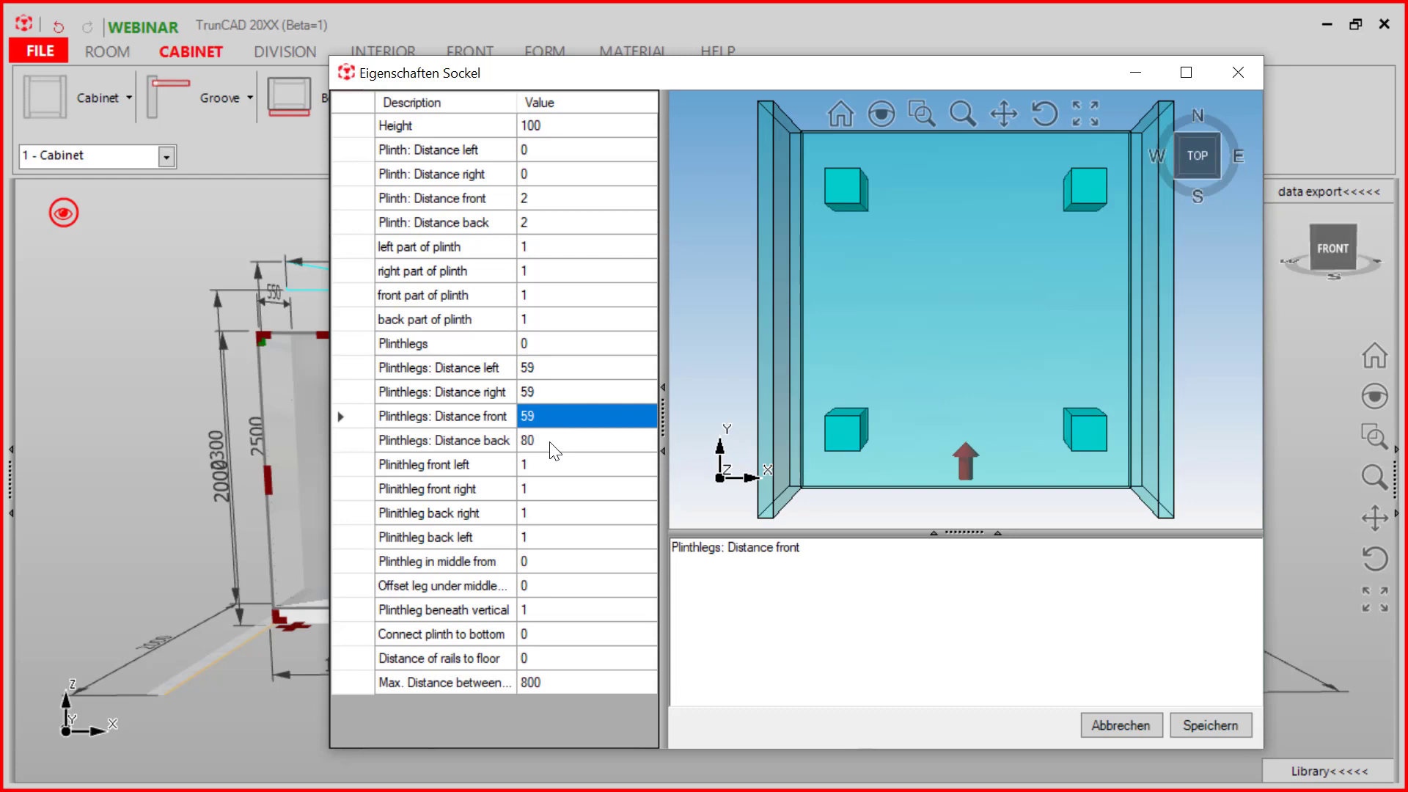
left_click(550, 441)
Set plinth front and back distances to 10, and left and right distances to 2.
left_click(535, 206)
type("10")
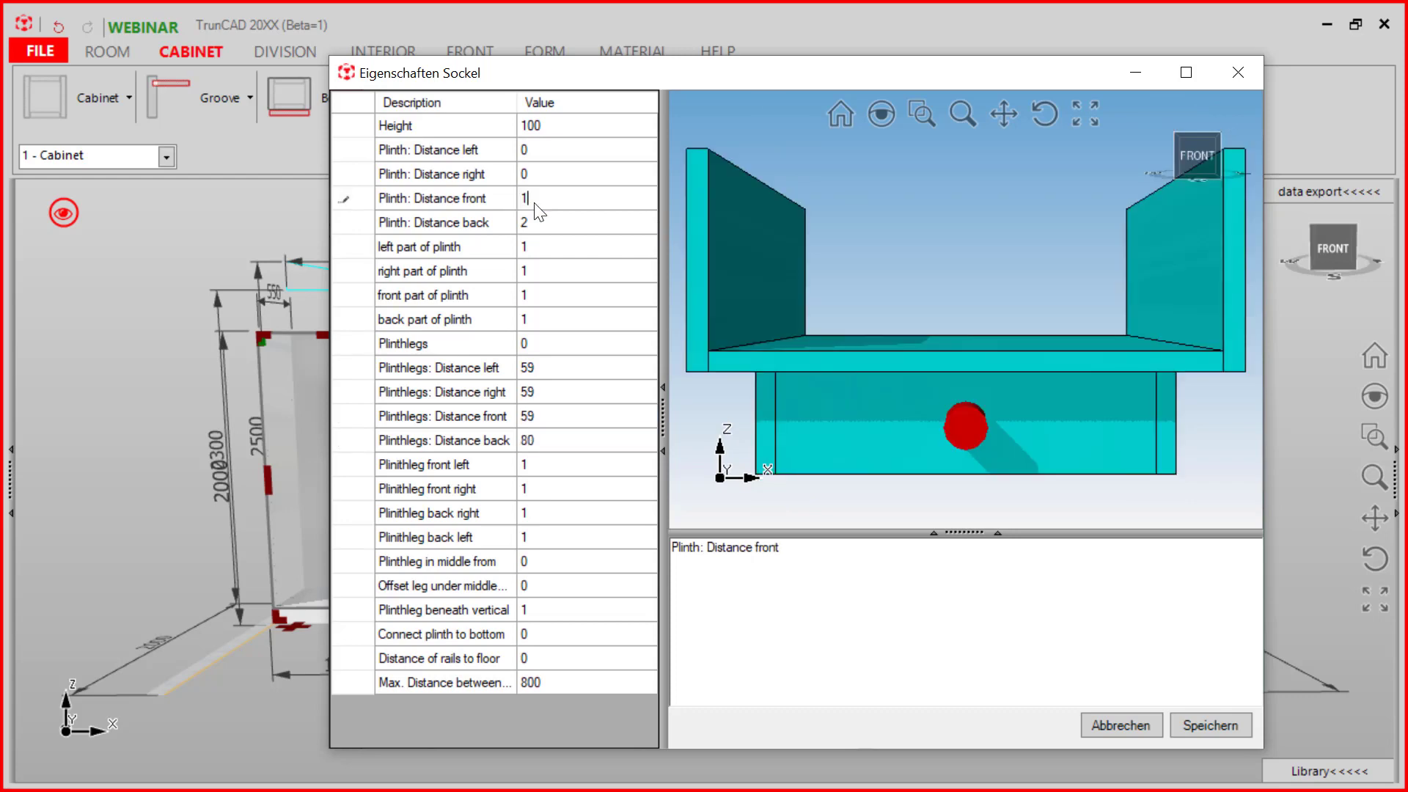
left_click(536, 222)
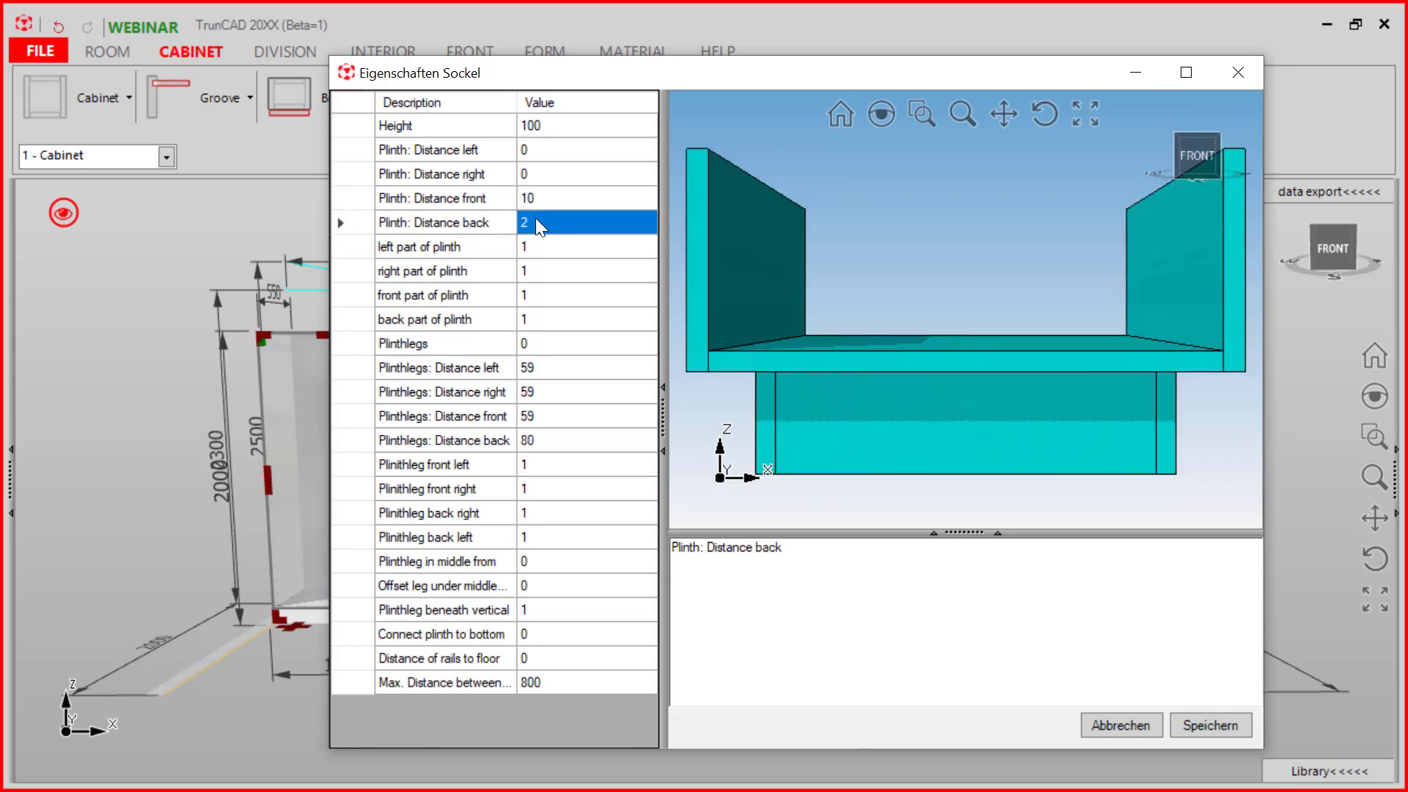
type("10")
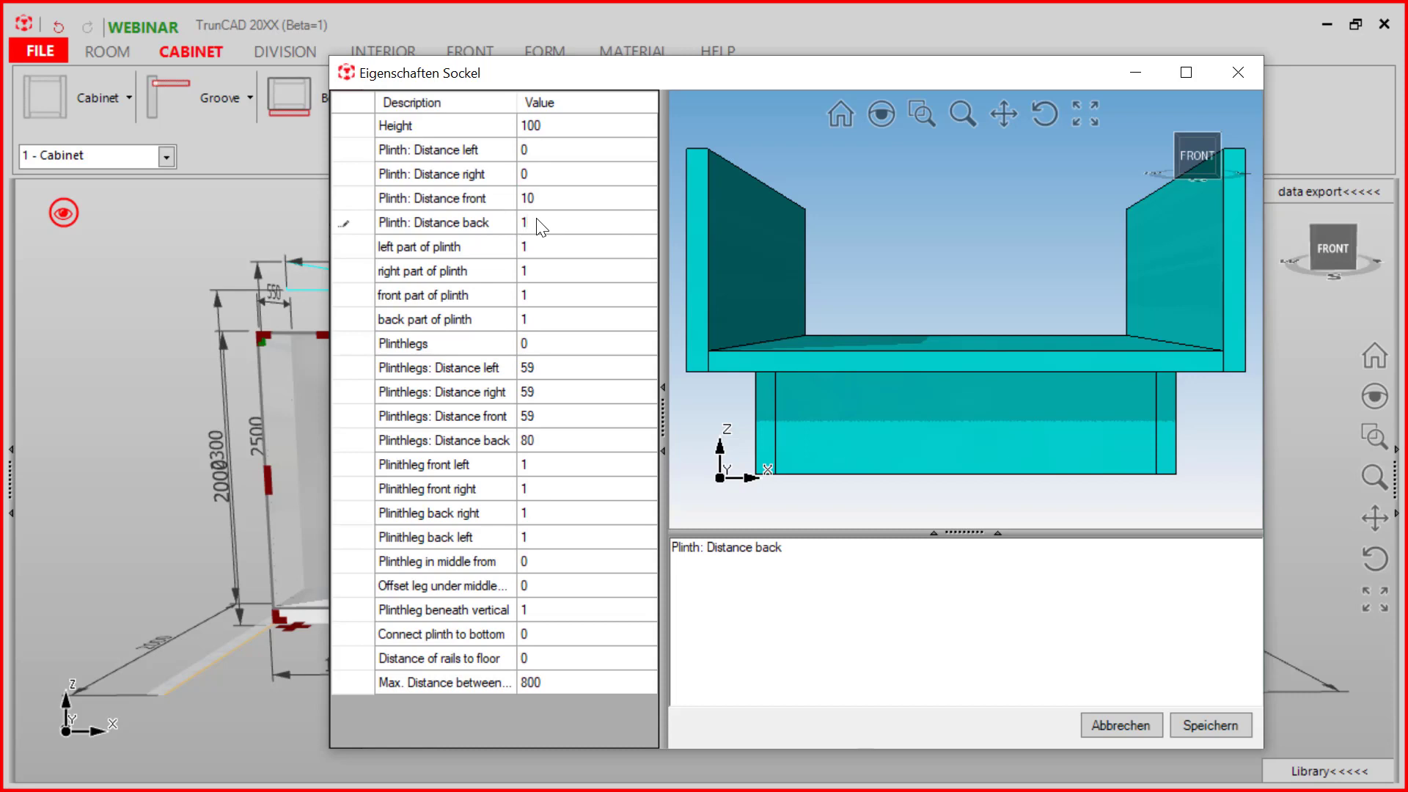
left_click(561, 155)
type("2")
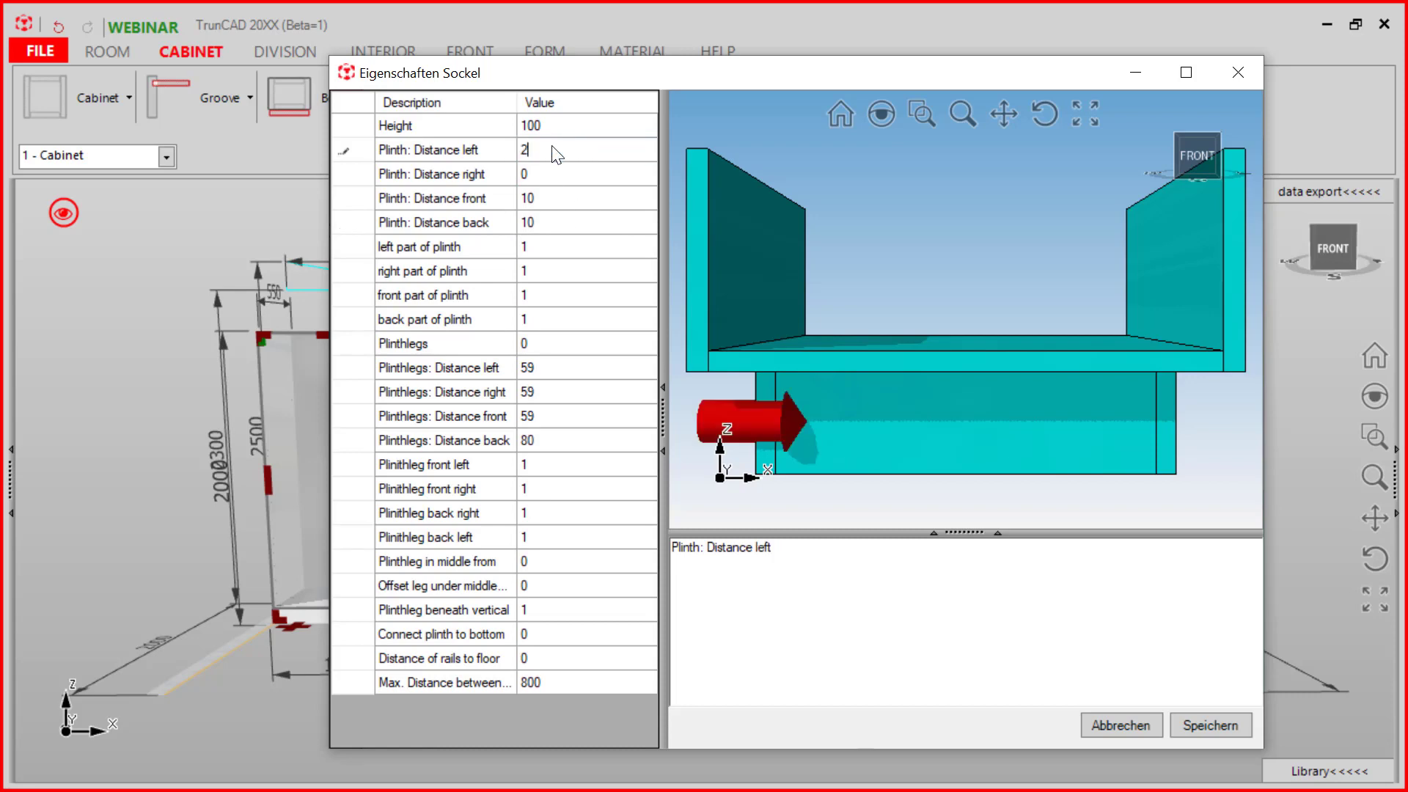
left_click(541, 174)
type("2")
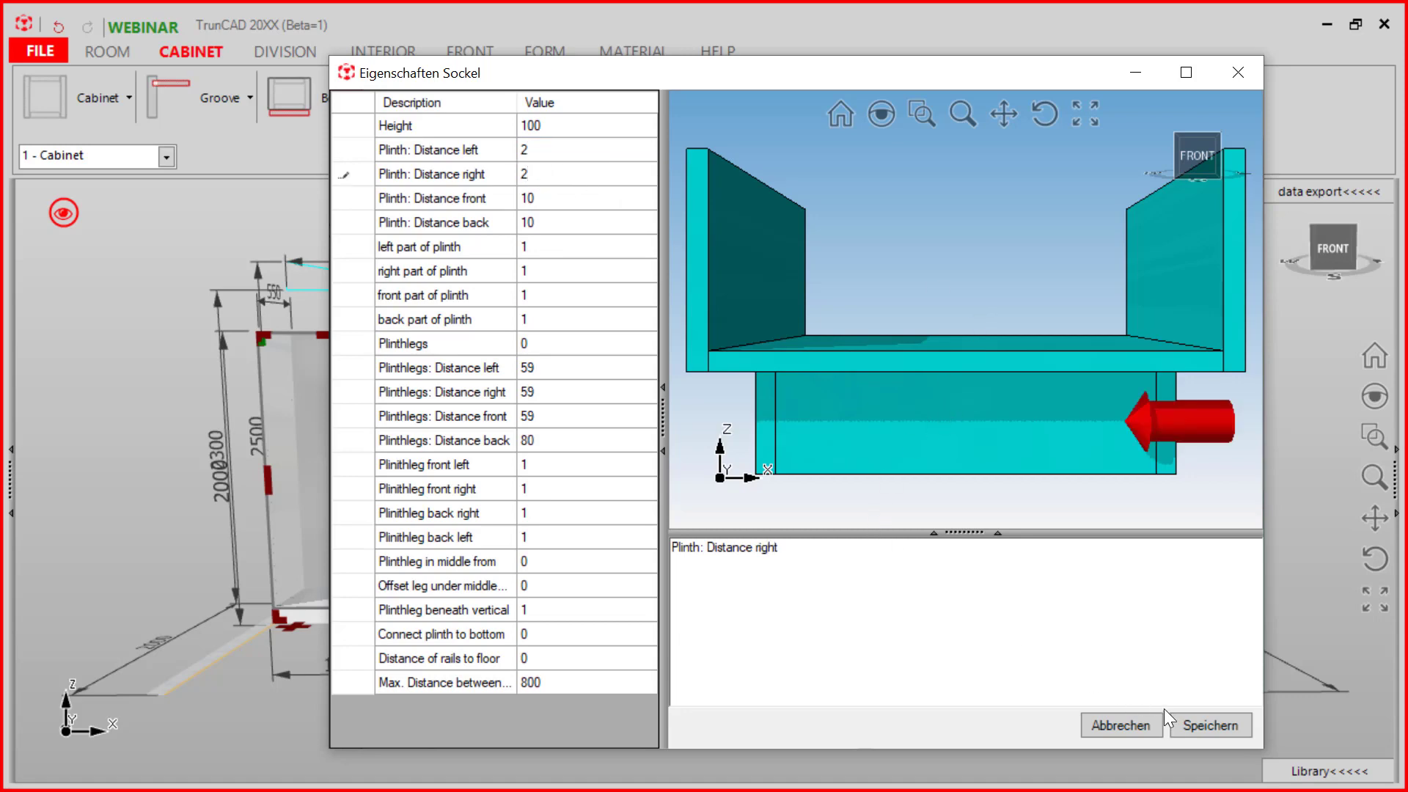
Save the plinth settings, then orbit around the cabinet and return to a front view.
left_click(1201, 728)
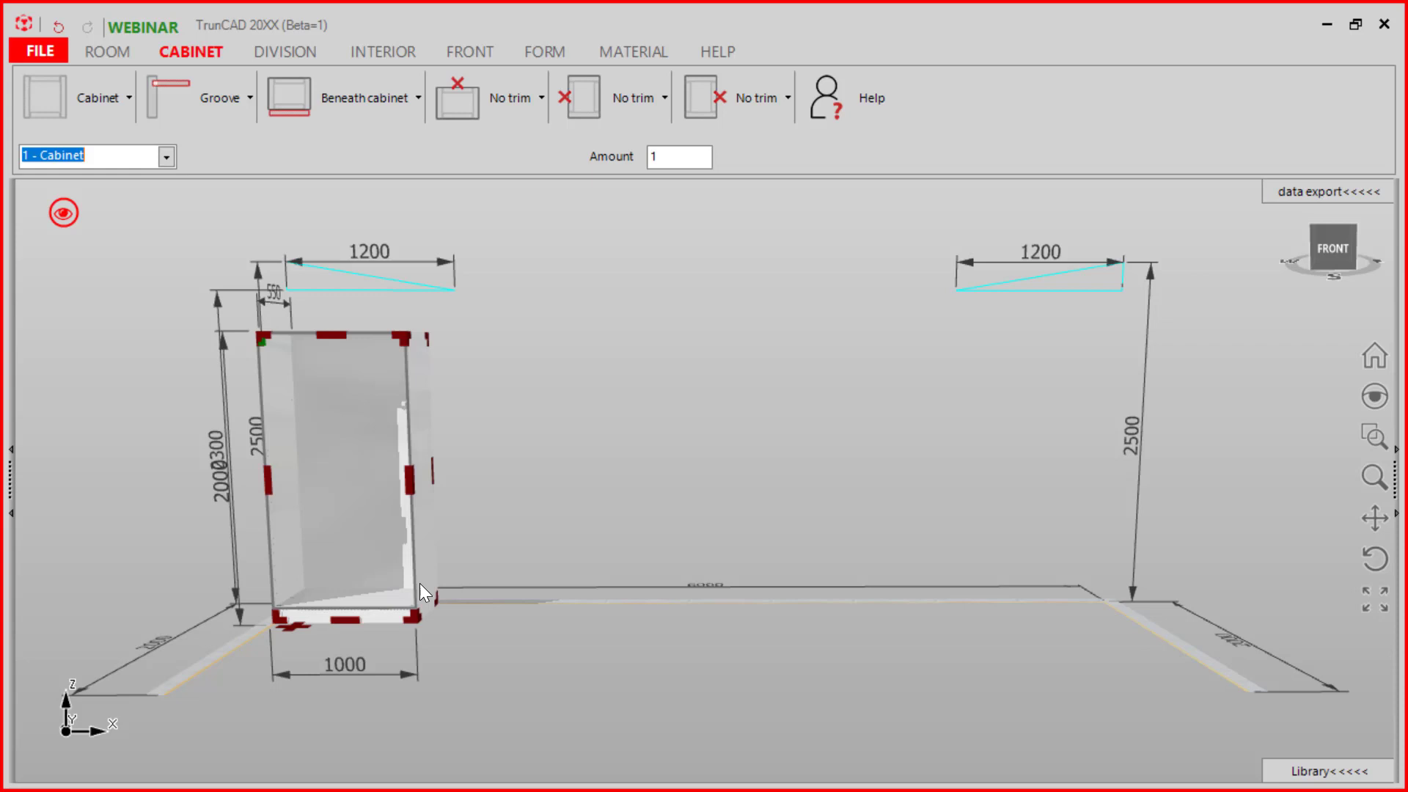
scroll(391, 609, "up", 5)
middle_click_drag(393, 616, 468, 537)
scroll(456, 578, "up", 5)
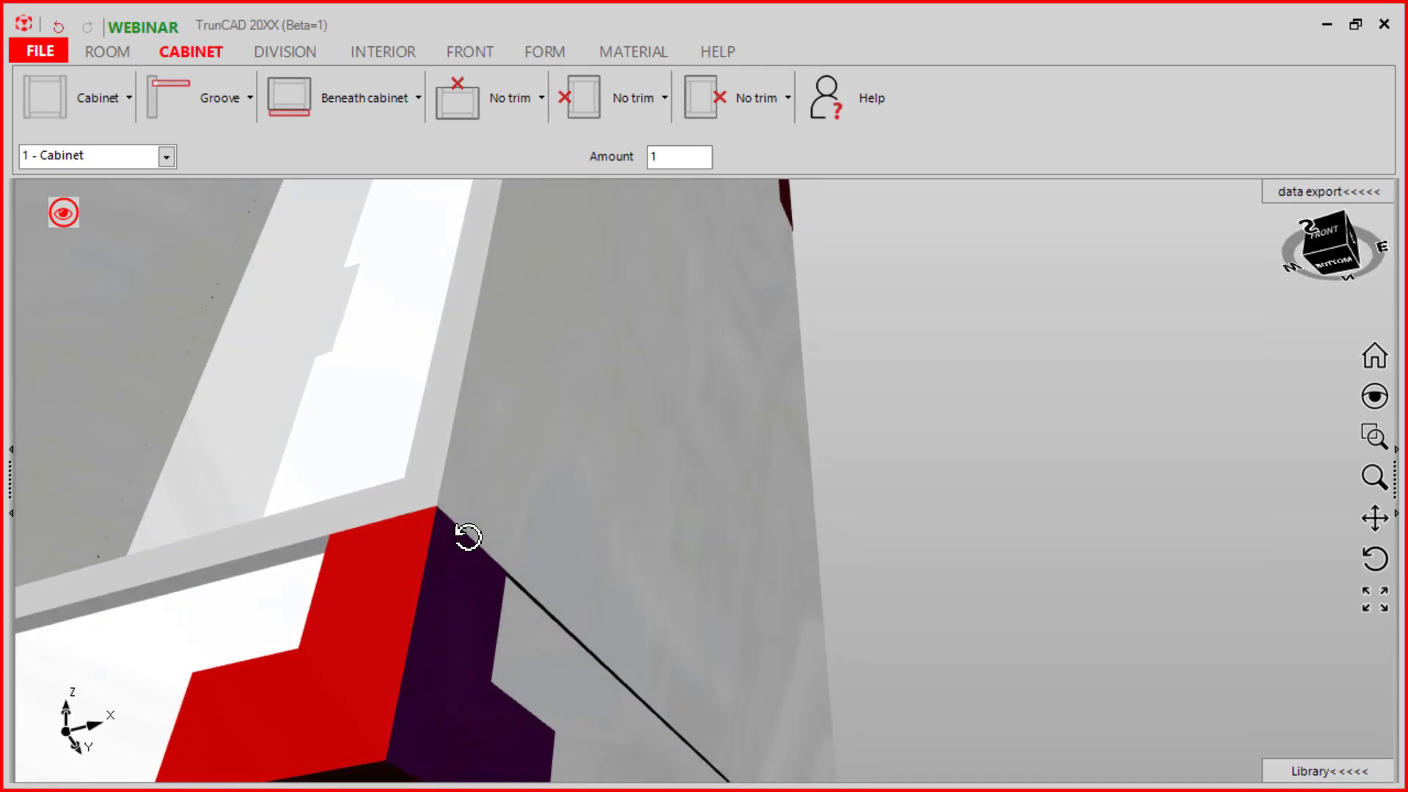
scroll(466, 536, "down", 10)
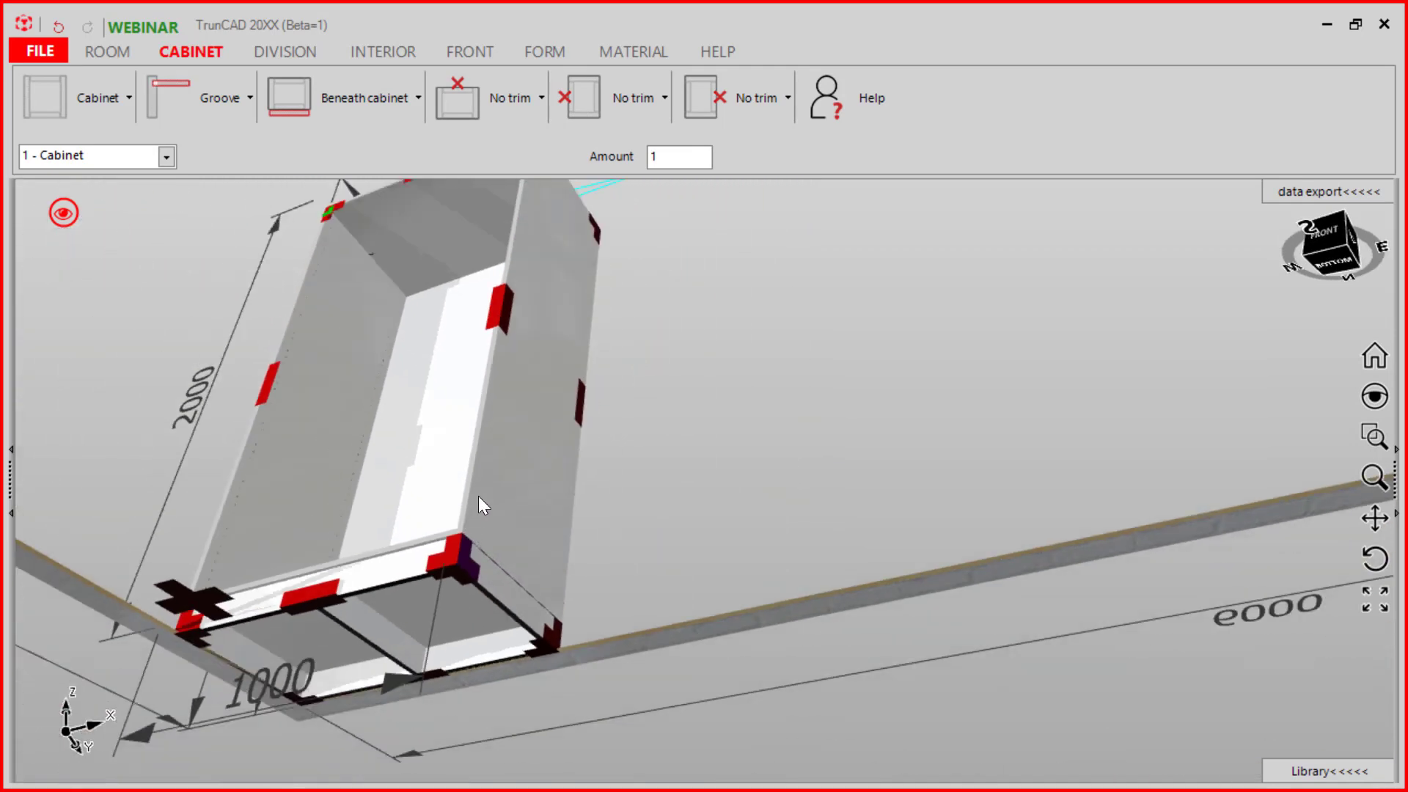
middle_click_drag(667, 431, 706, 491)
scroll(618, 449, "down", 5)
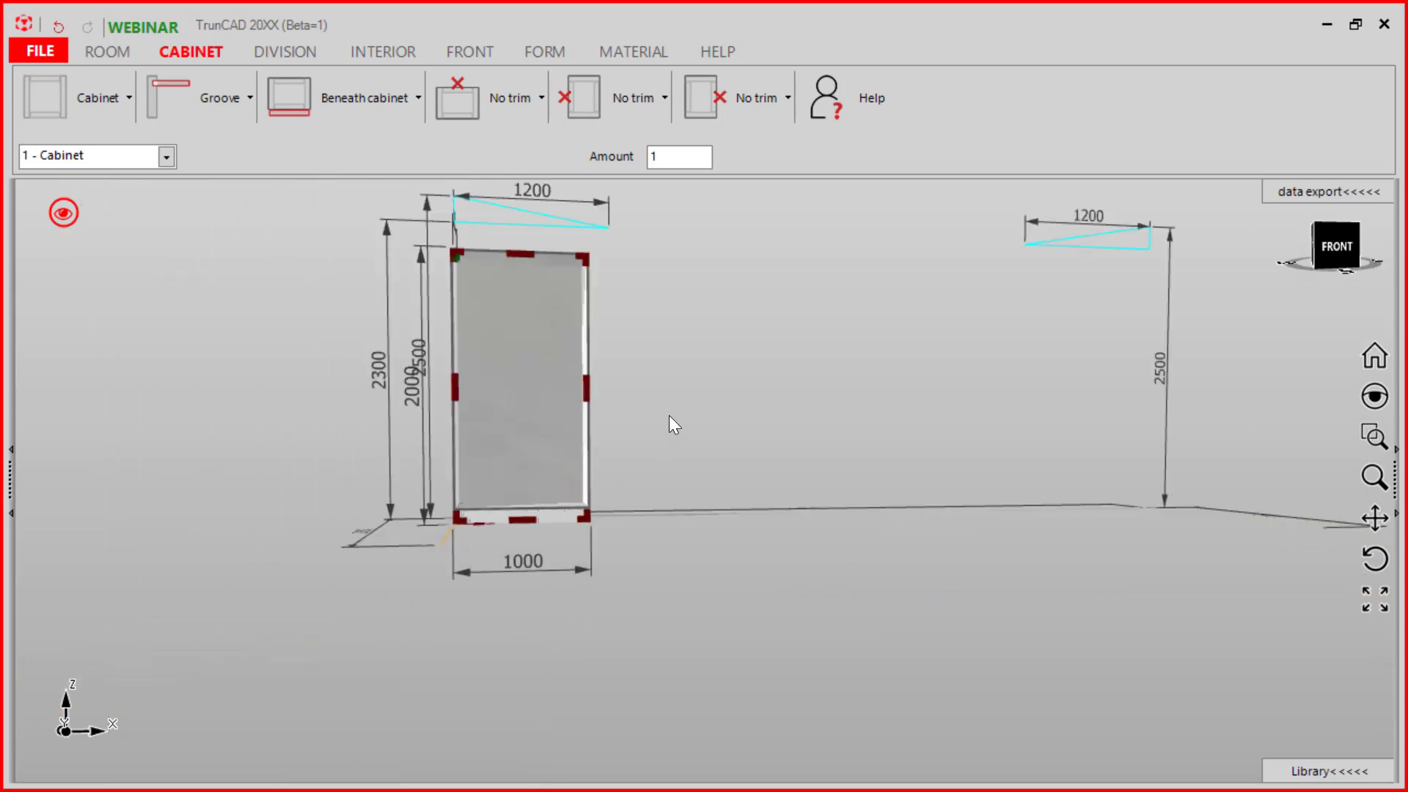
middle_click_drag(667, 421, 635, 449)
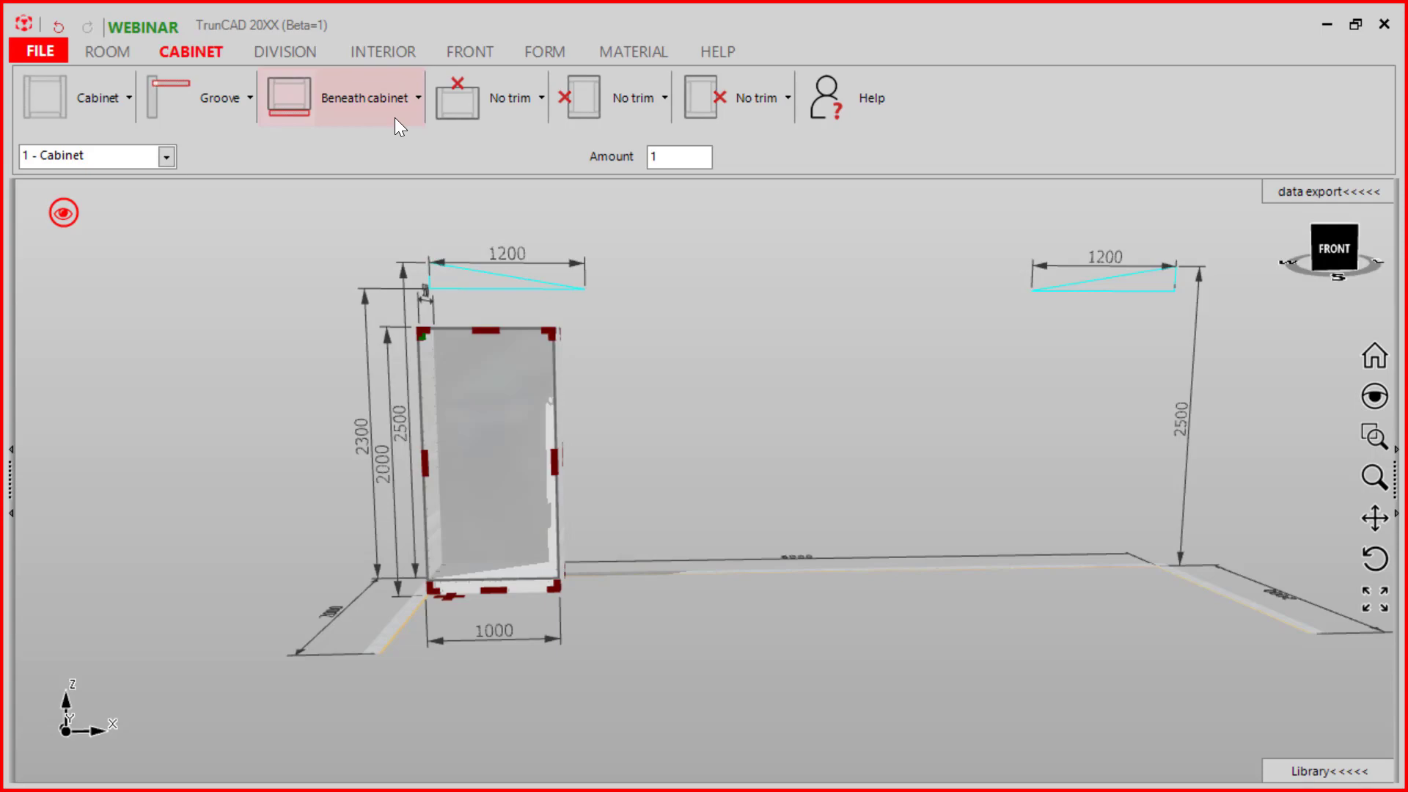
On the INTERIOR tab, show the Adjustable shelf row-of-holes options.
left_click(396, 53)
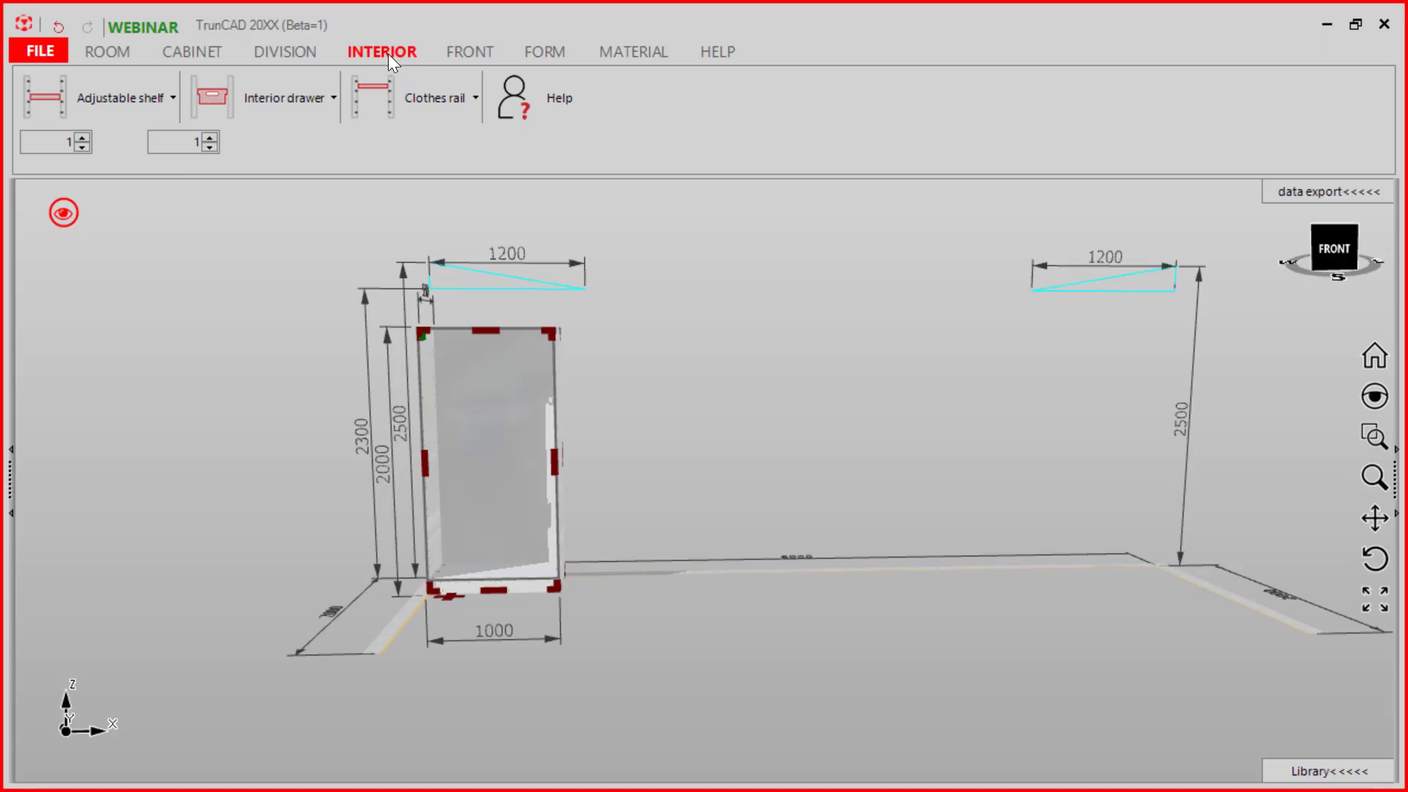
left_click(157, 95)
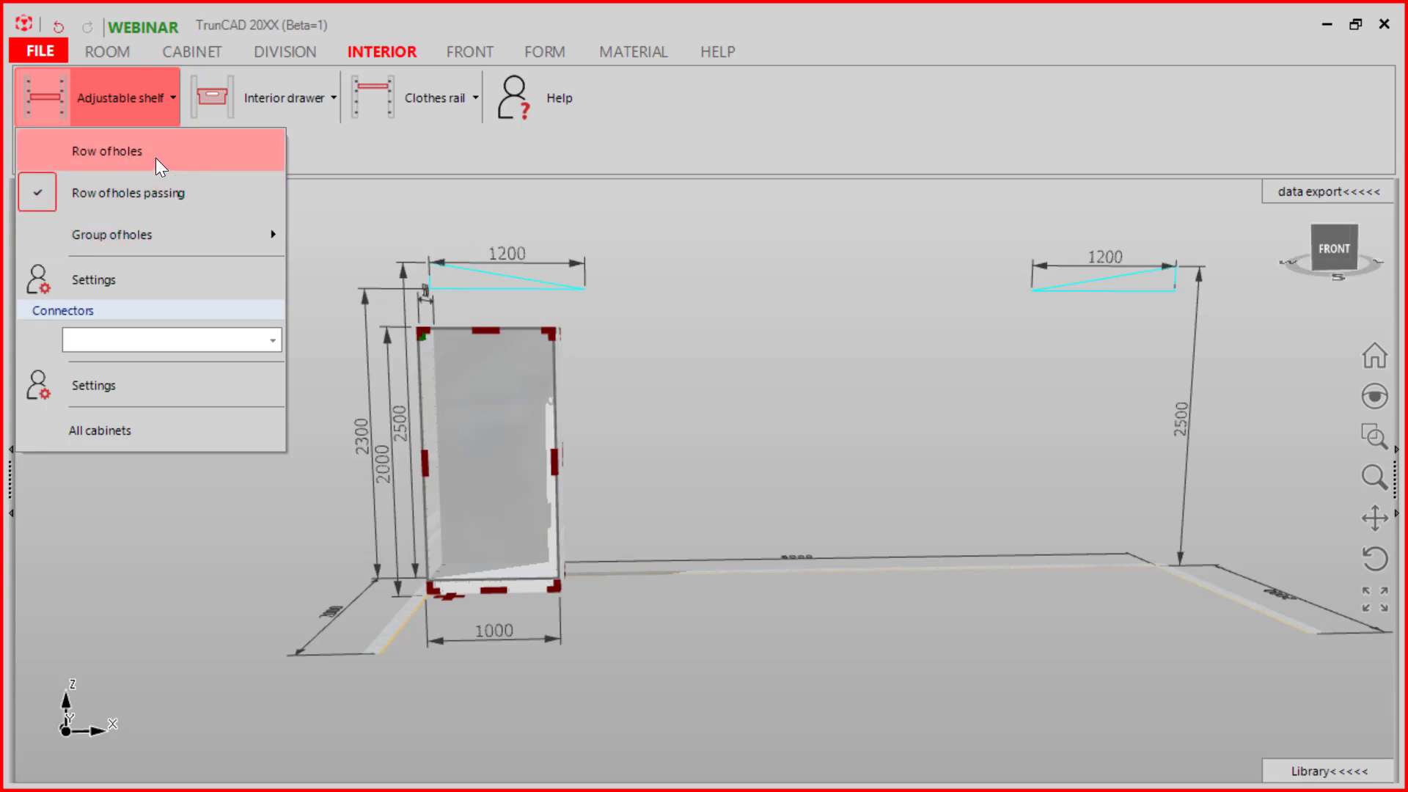
Open Eigenschaften Lochreihe and review distances 54/37, depth 13, diameter 5 and spacing 32.
left_click(143, 279)
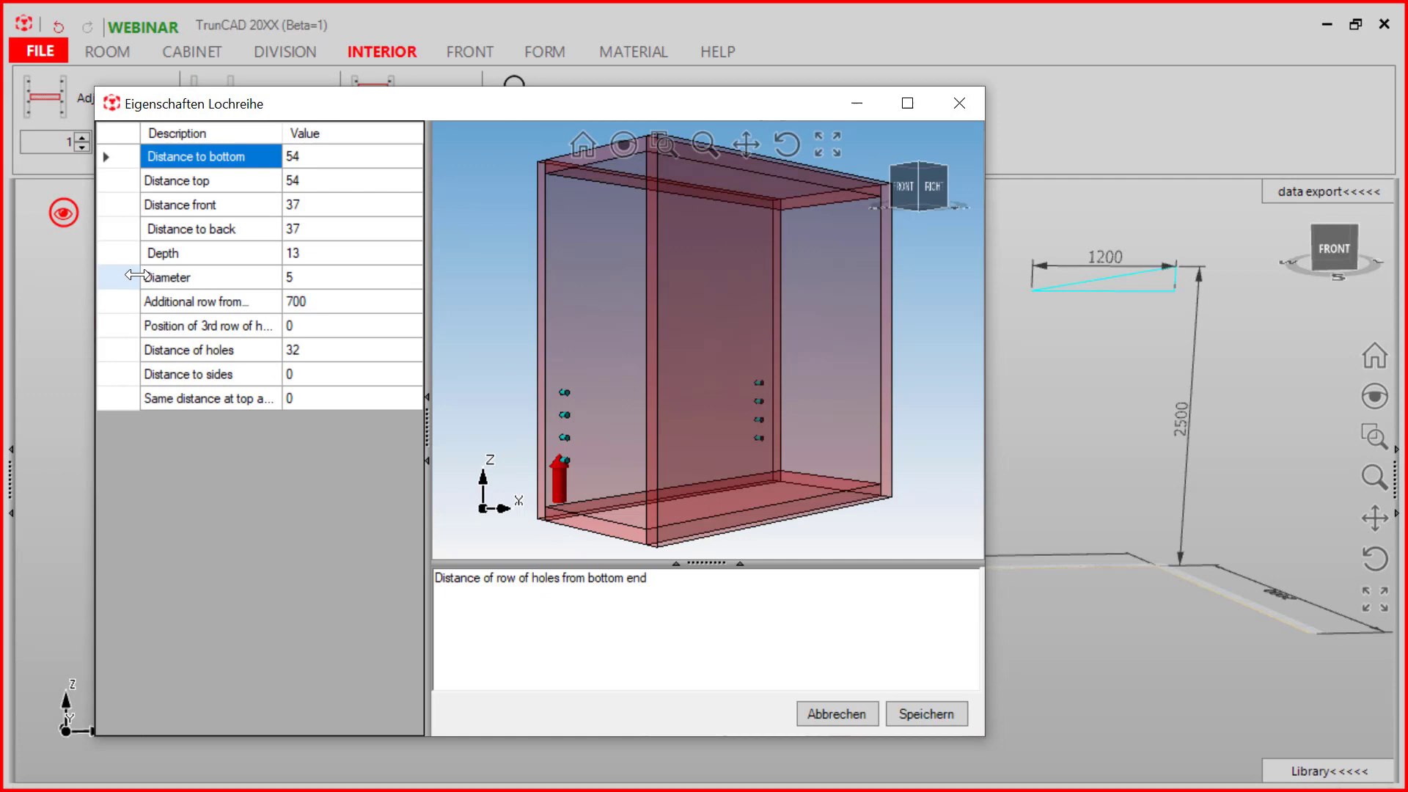
left_click(301, 160)
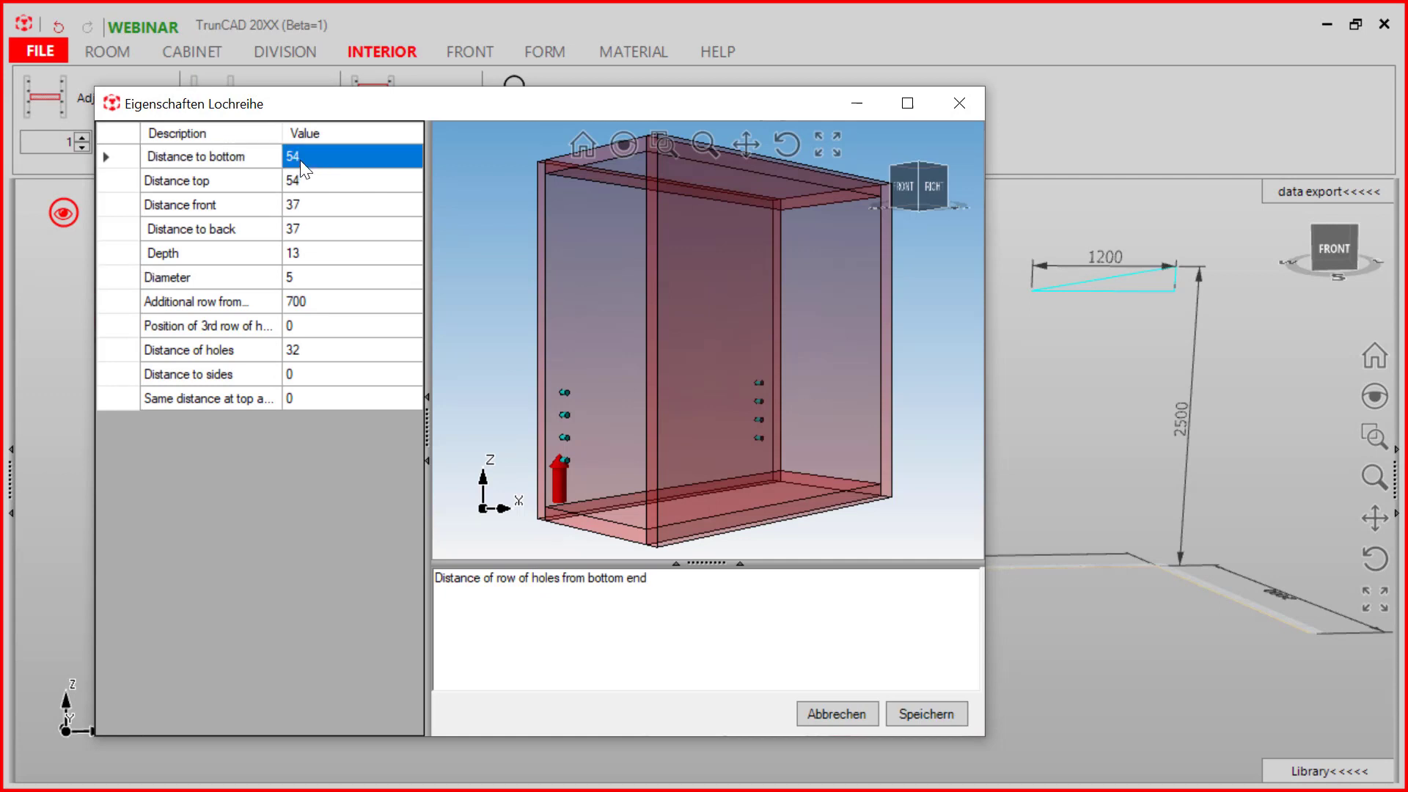
left_click(315, 183)
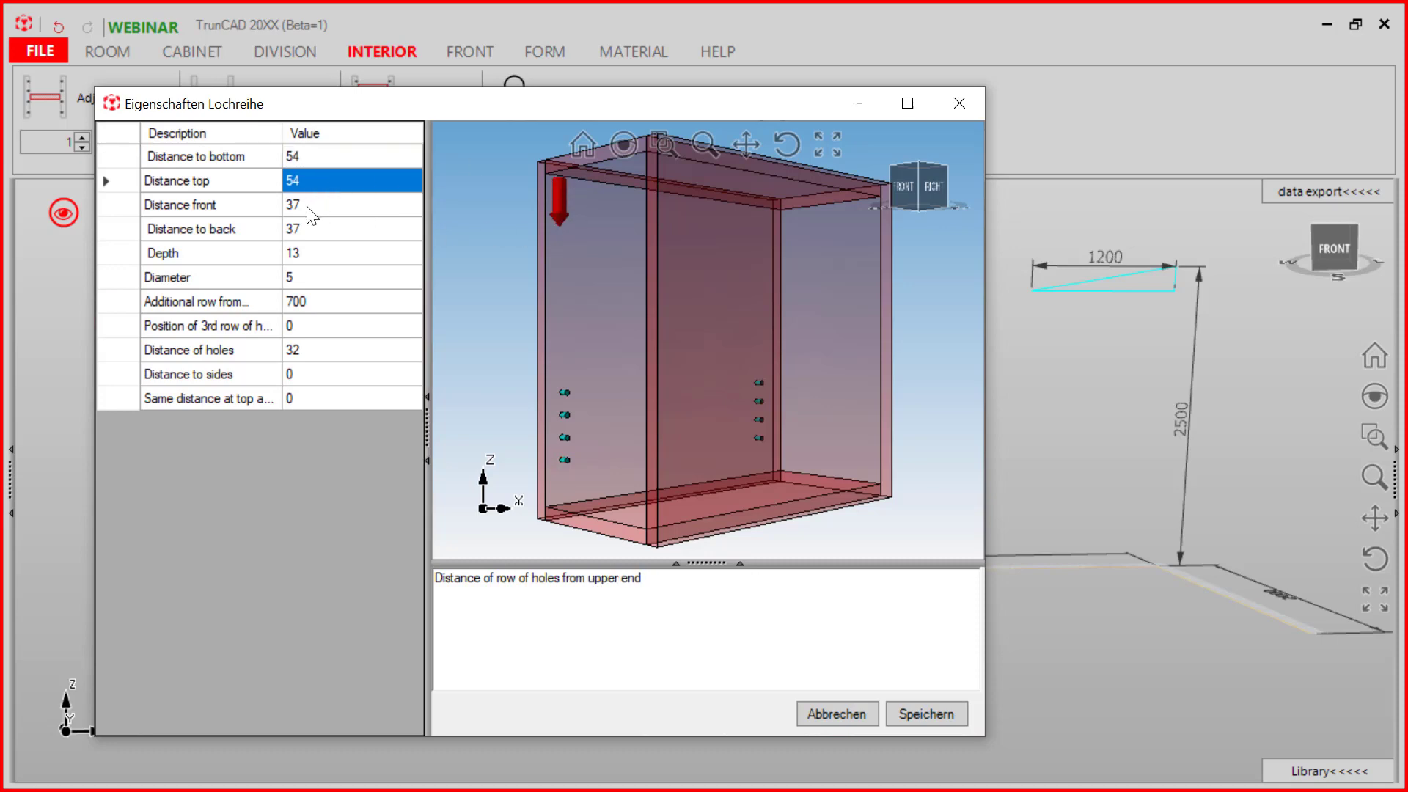
left_click(311, 207)
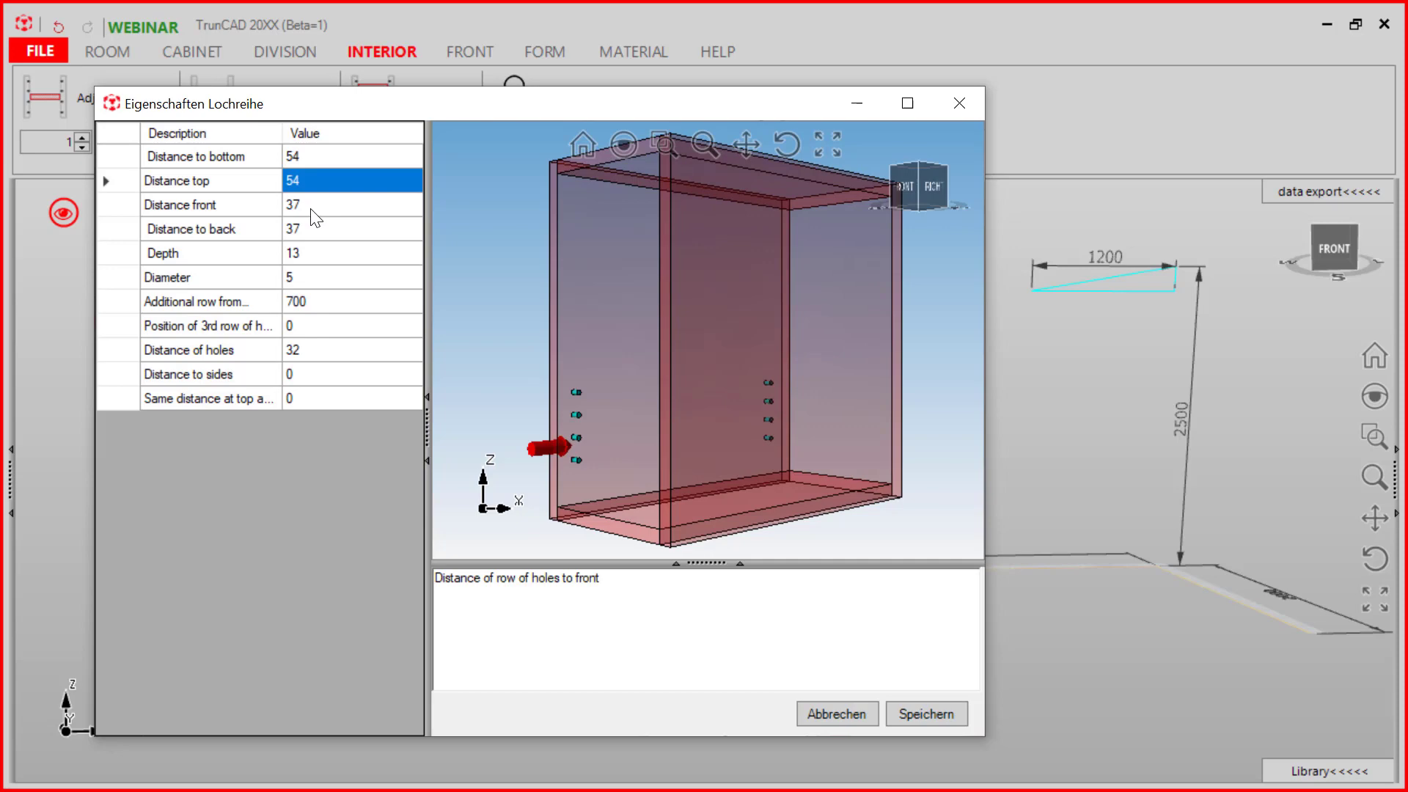
left_click(319, 229)
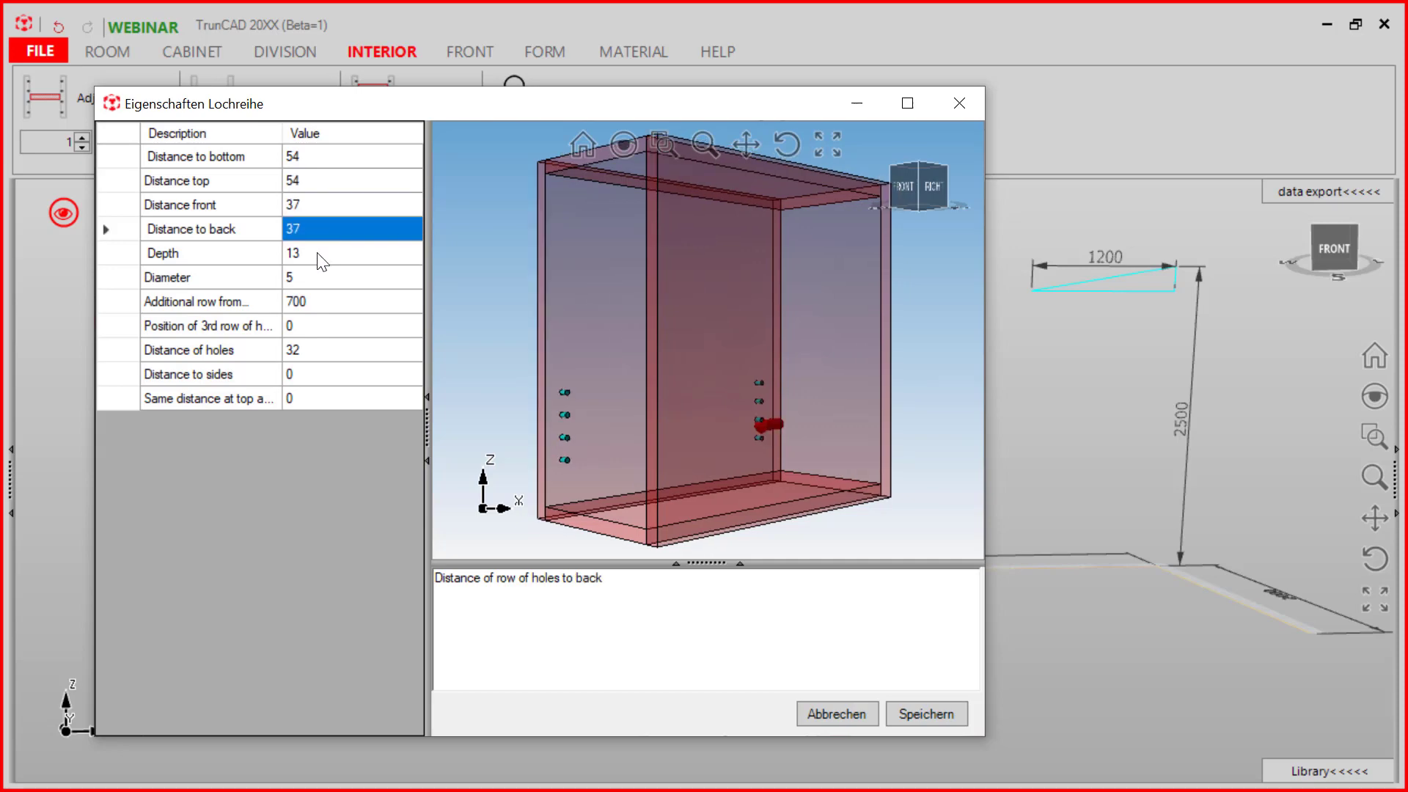
left_click(318, 253)
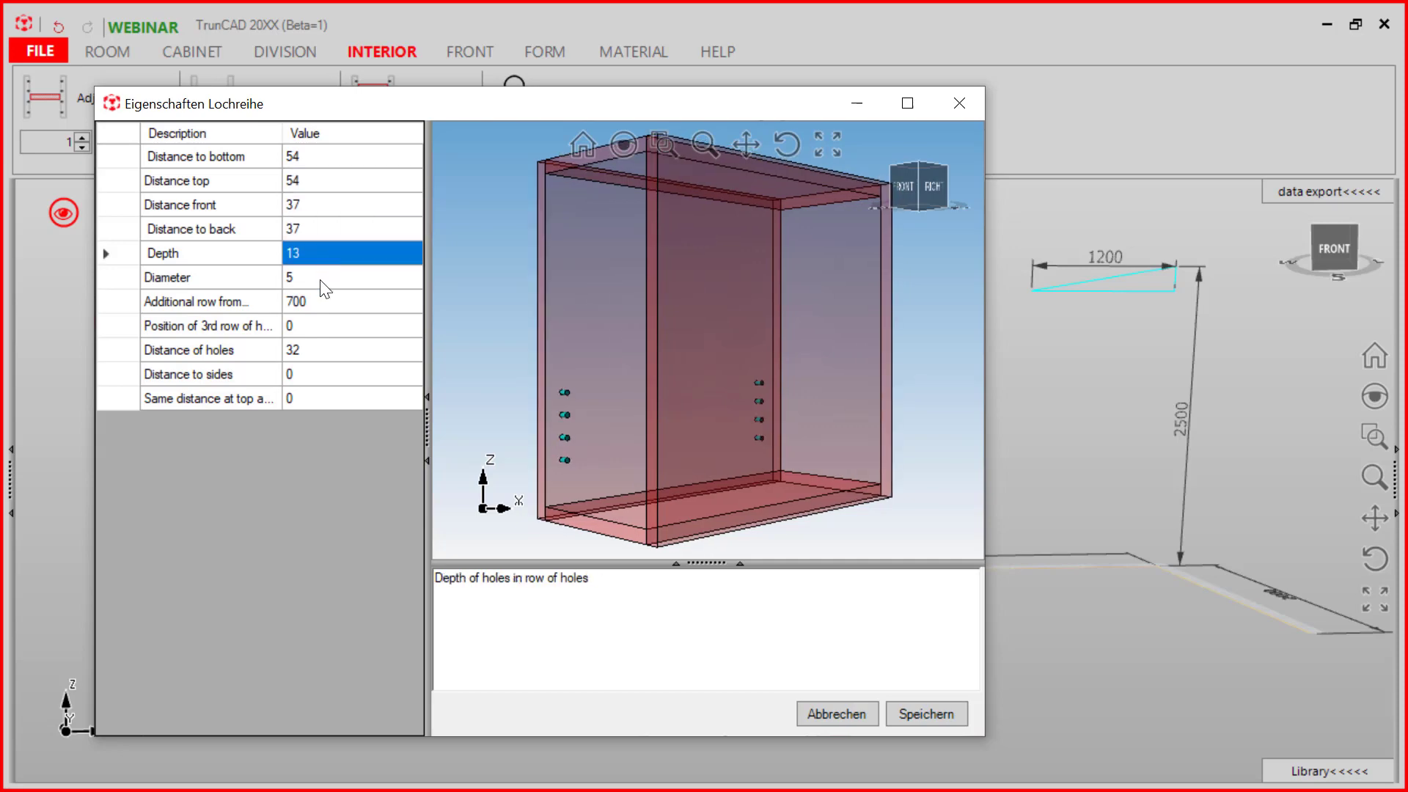
left_click(320, 281)
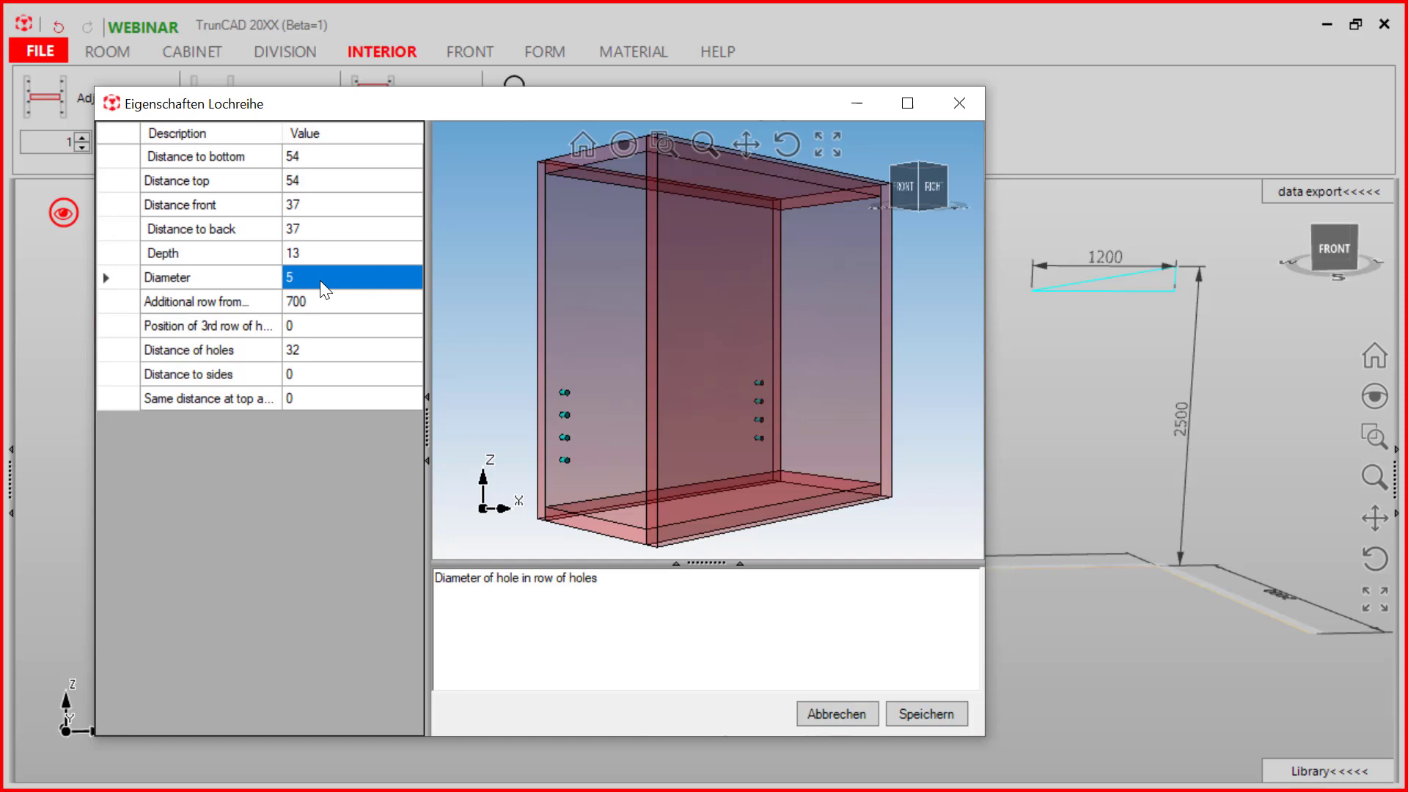
left_click(307, 353)
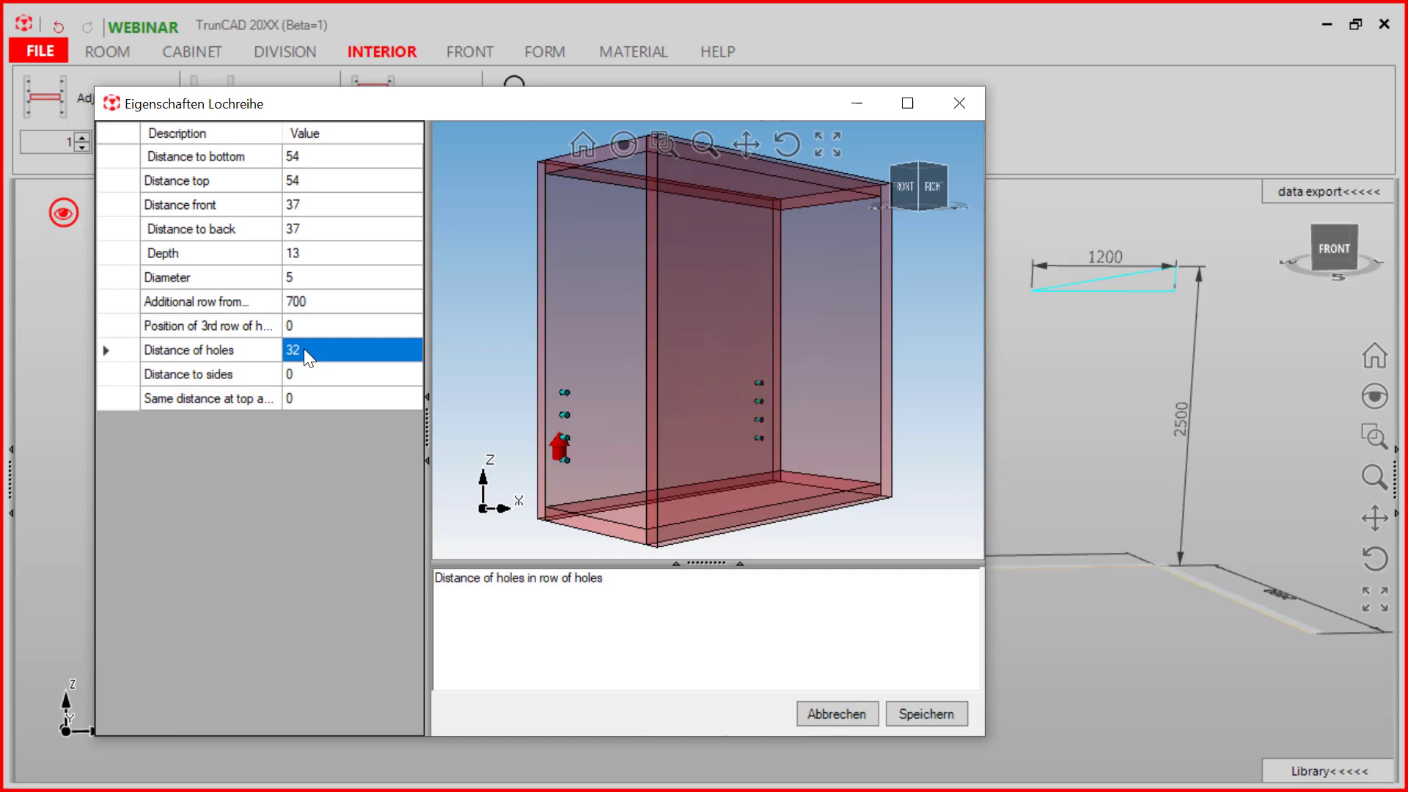
Save the row-of-holes settings and choose Legrabox Pure-Innenschub as interior drawer hardware.
left_click(914, 720)
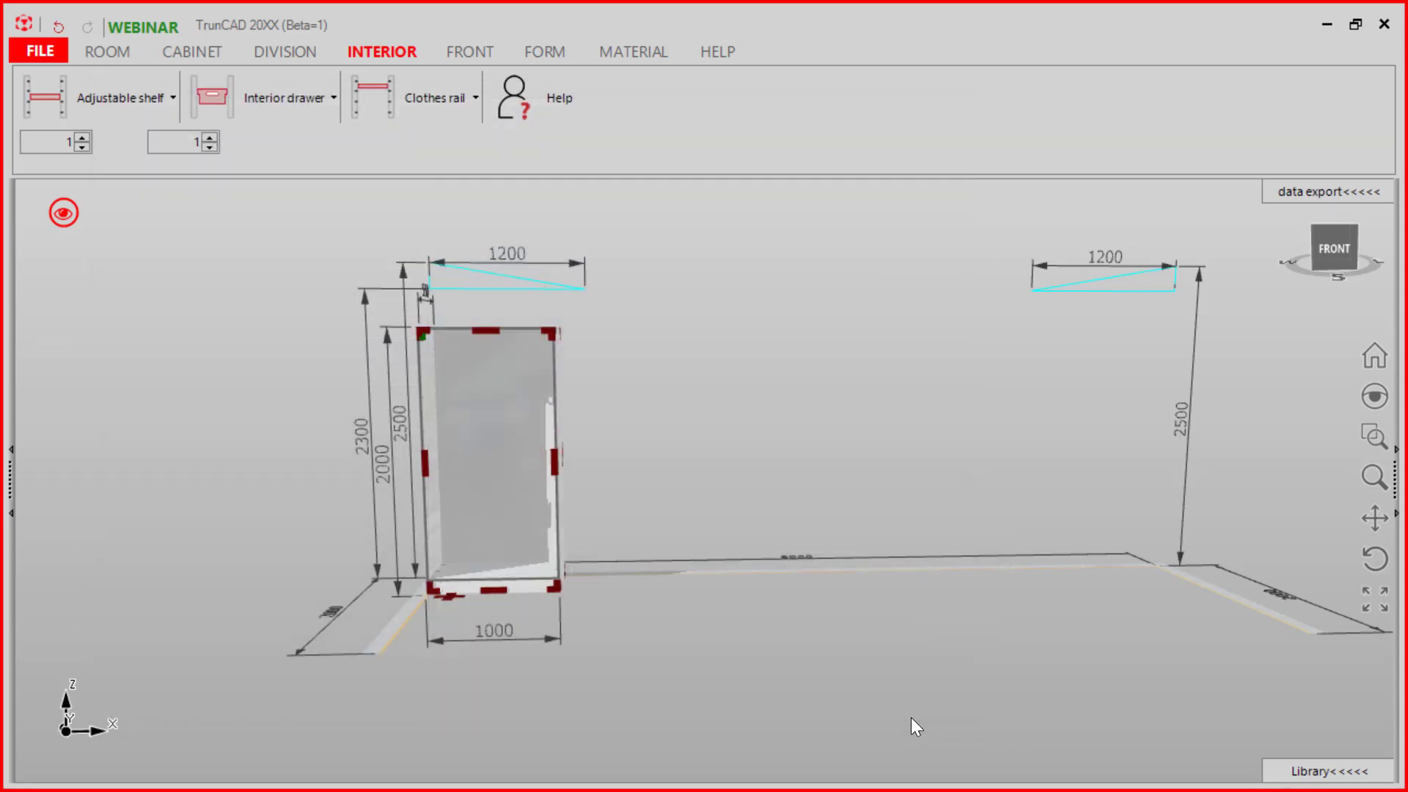
left_click(296, 104)
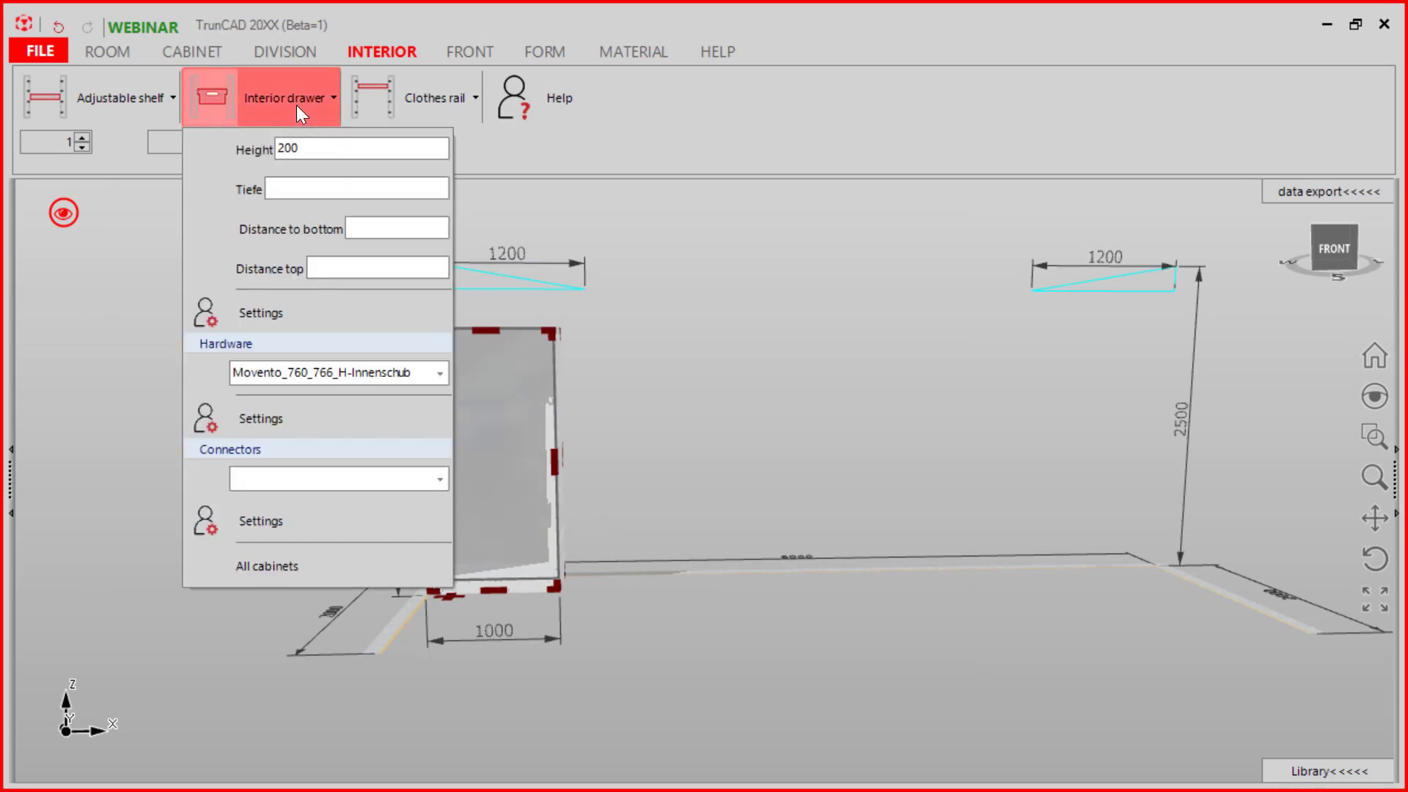
left_click(440, 373)
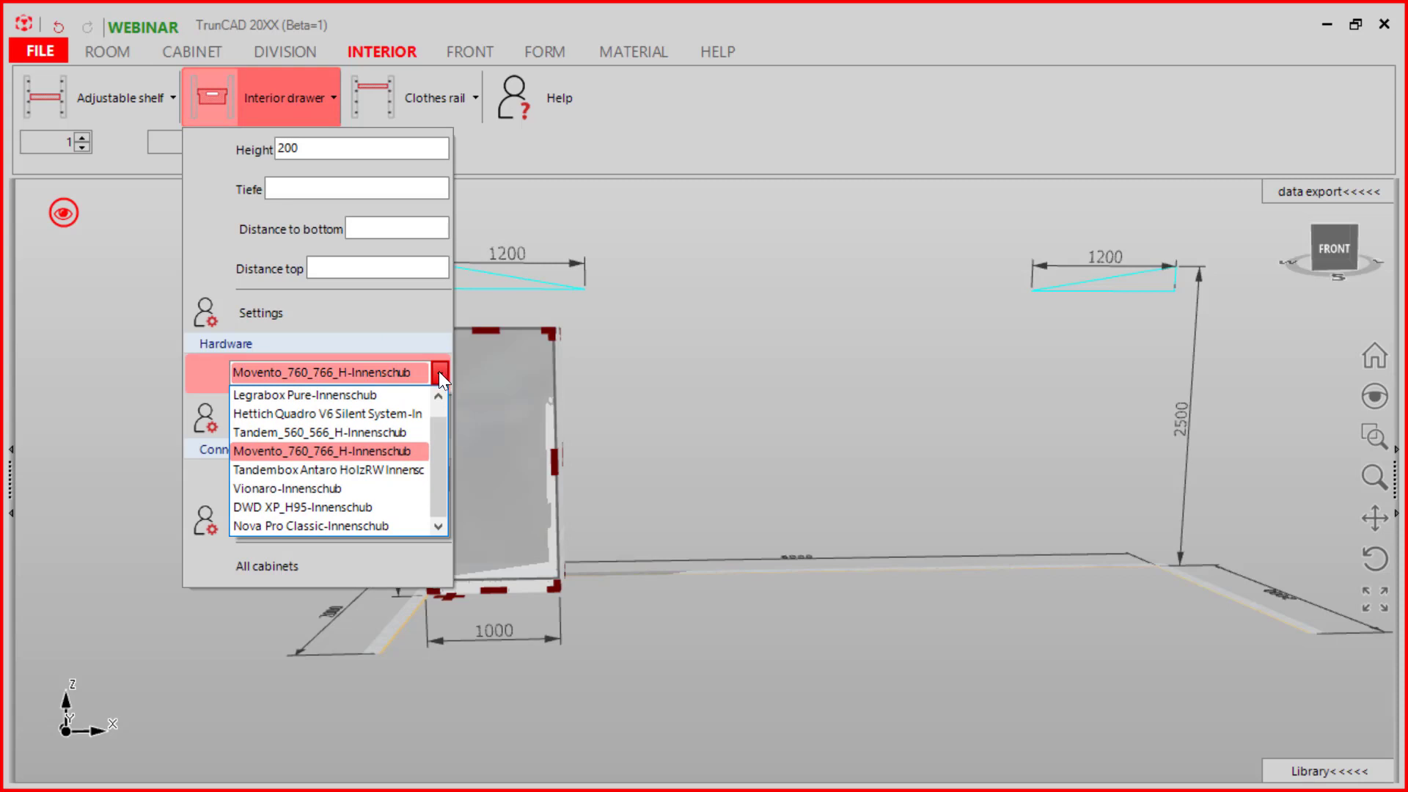
left_click(361, 395)
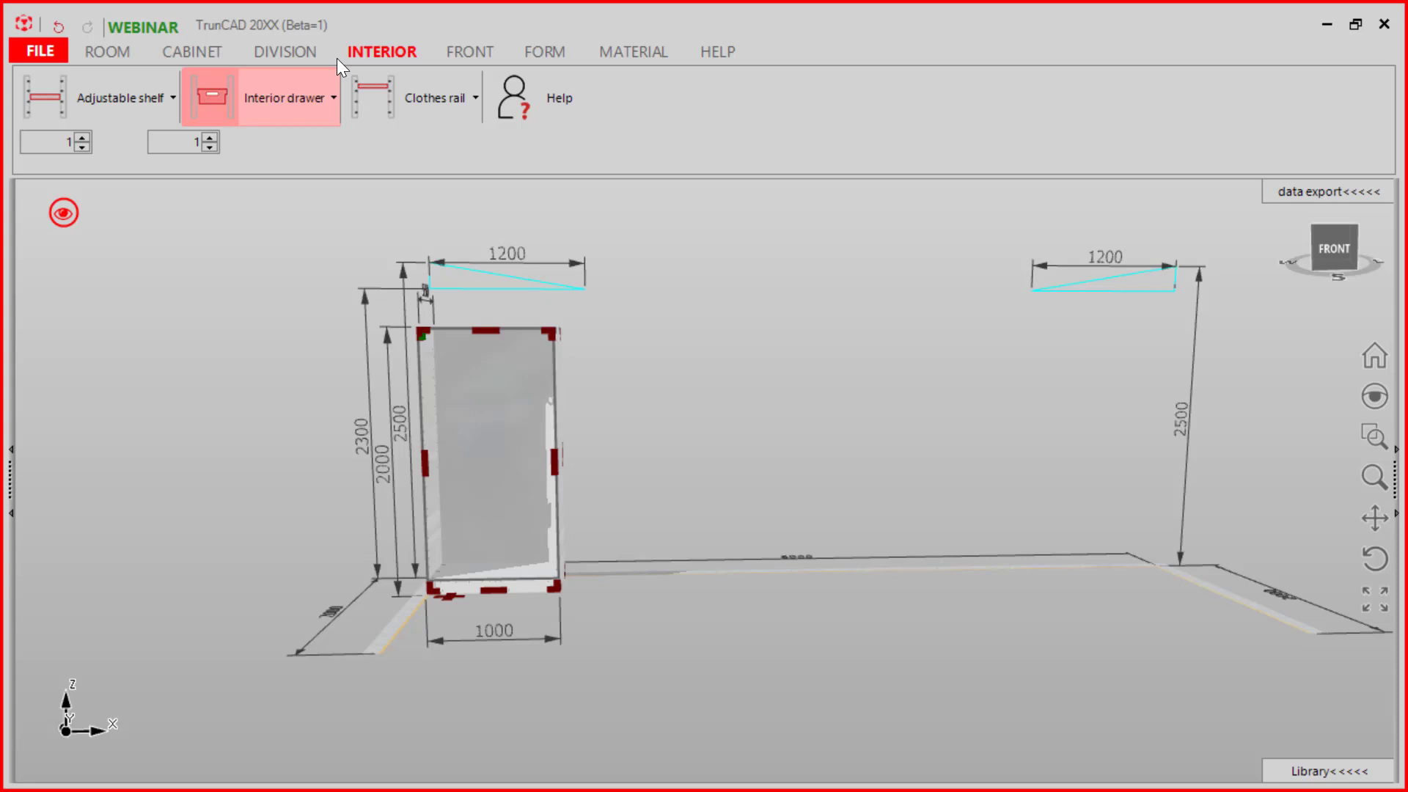
Choose Blum CLIP top INSERTA, 120° as the door hinge type on the FRONT tools.
left_click(460, 50)
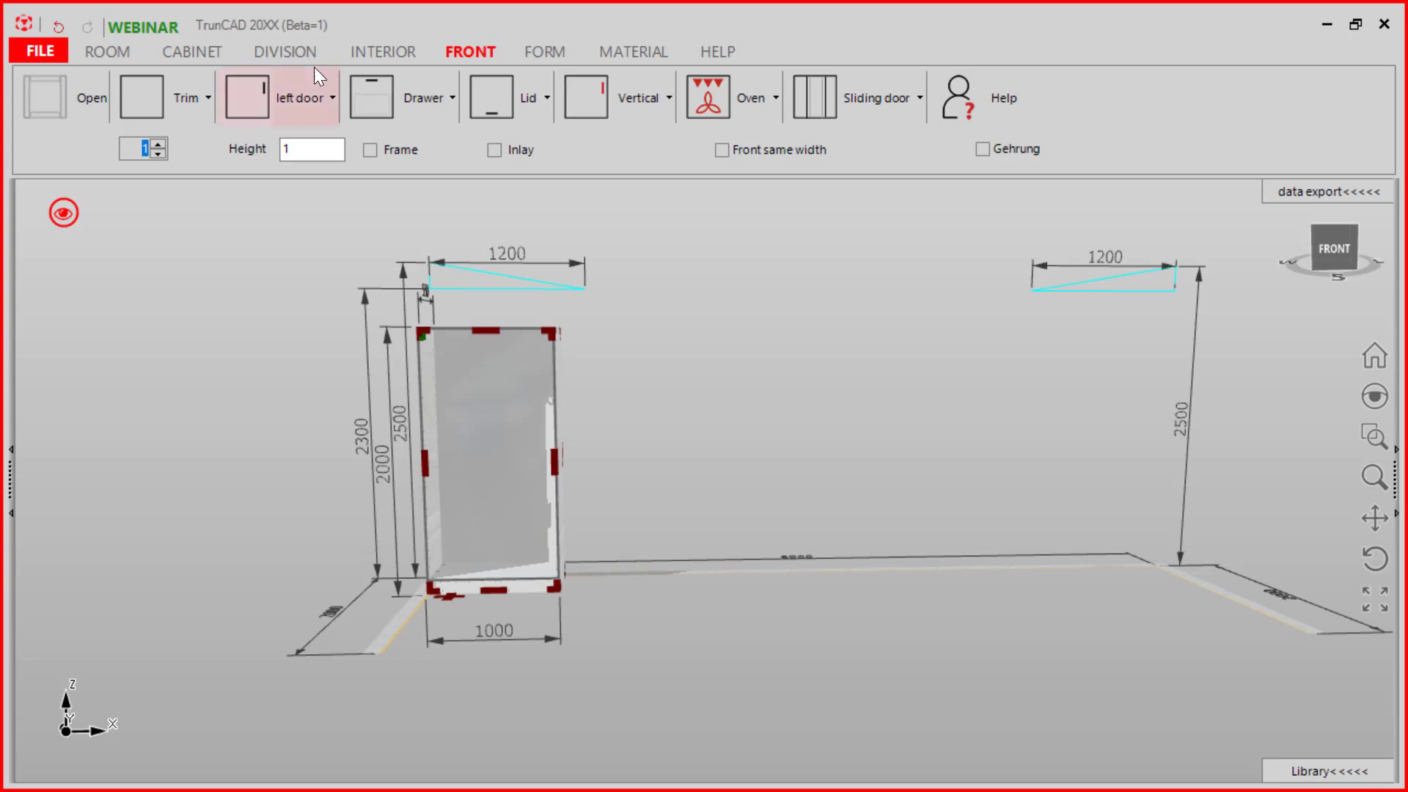
left_click(308, 95)
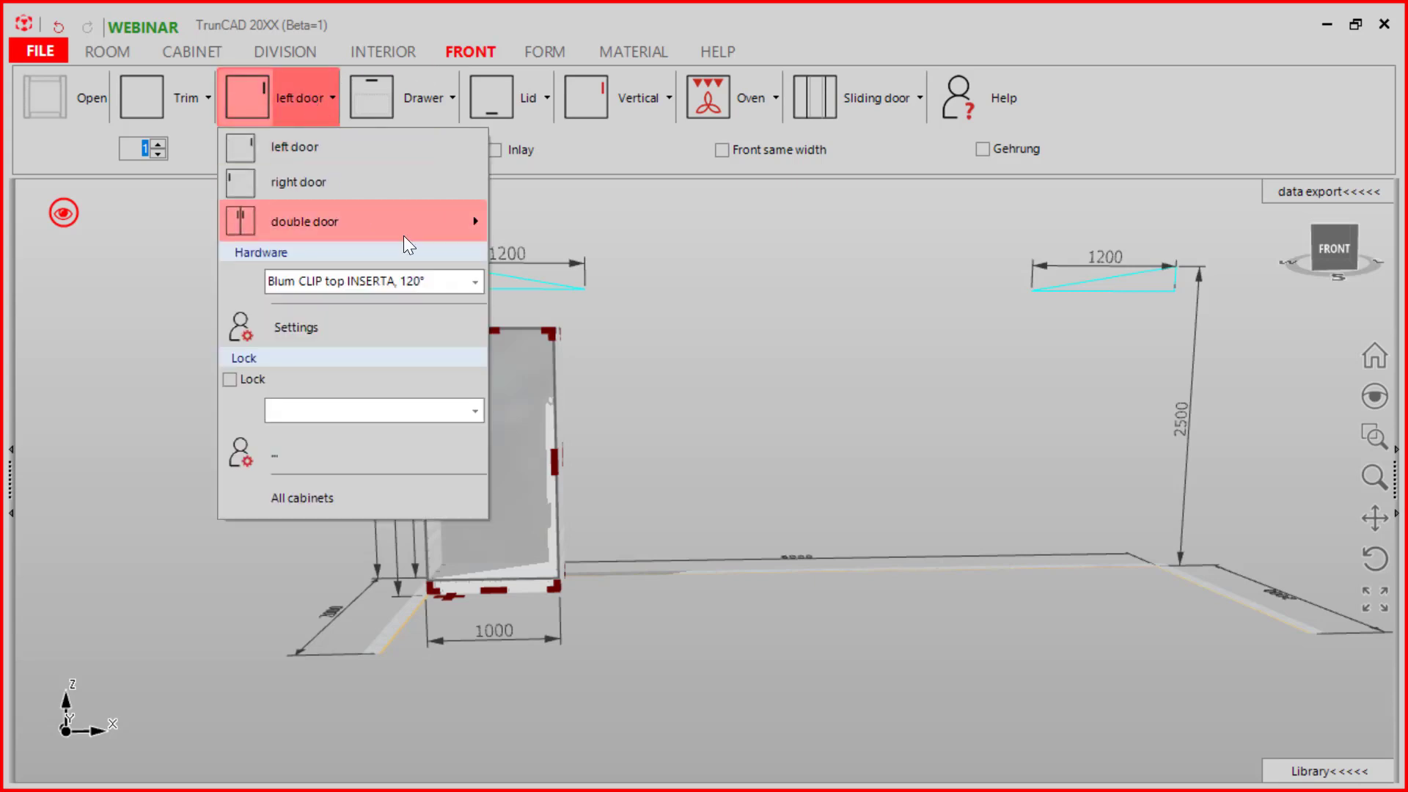
left_click(475, 282)
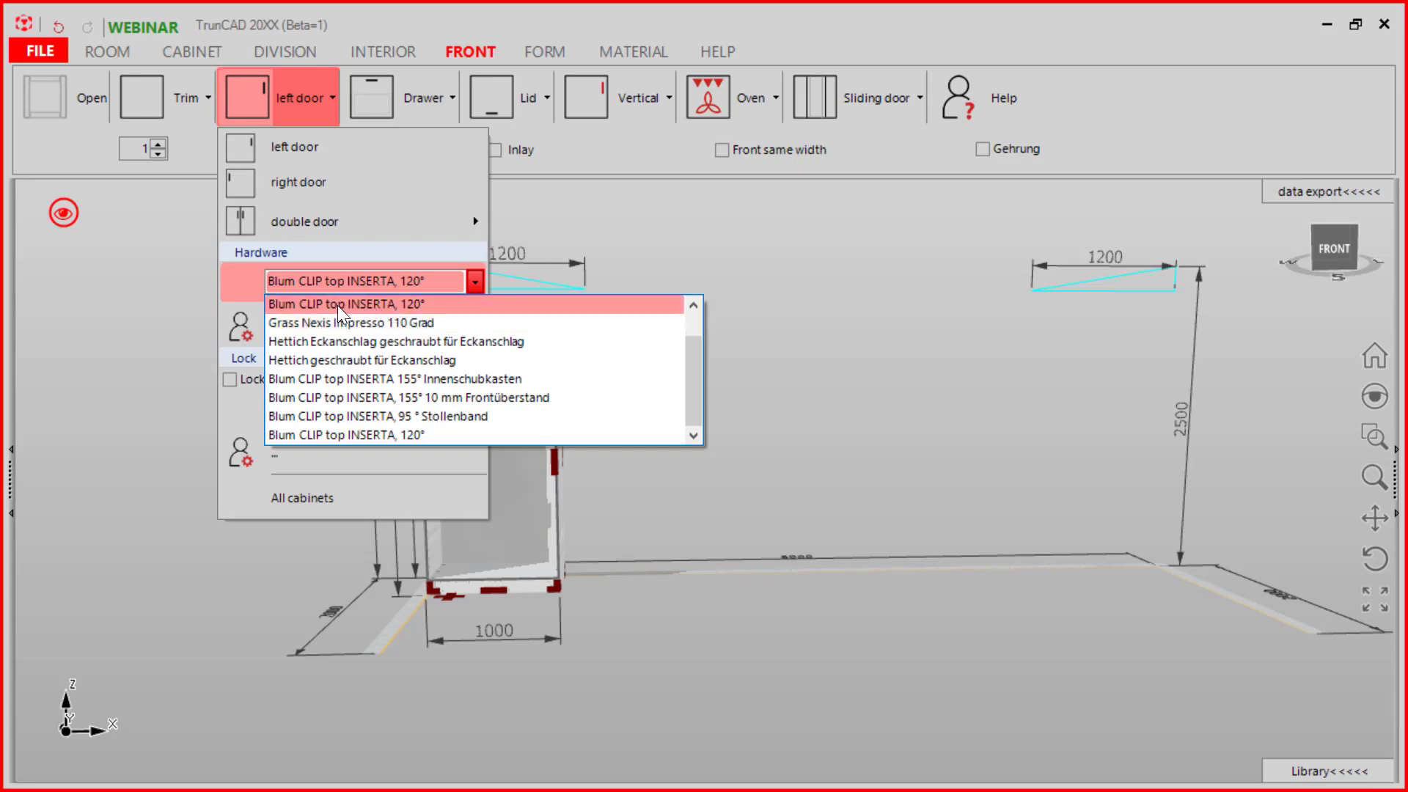
left_click(310, 305)
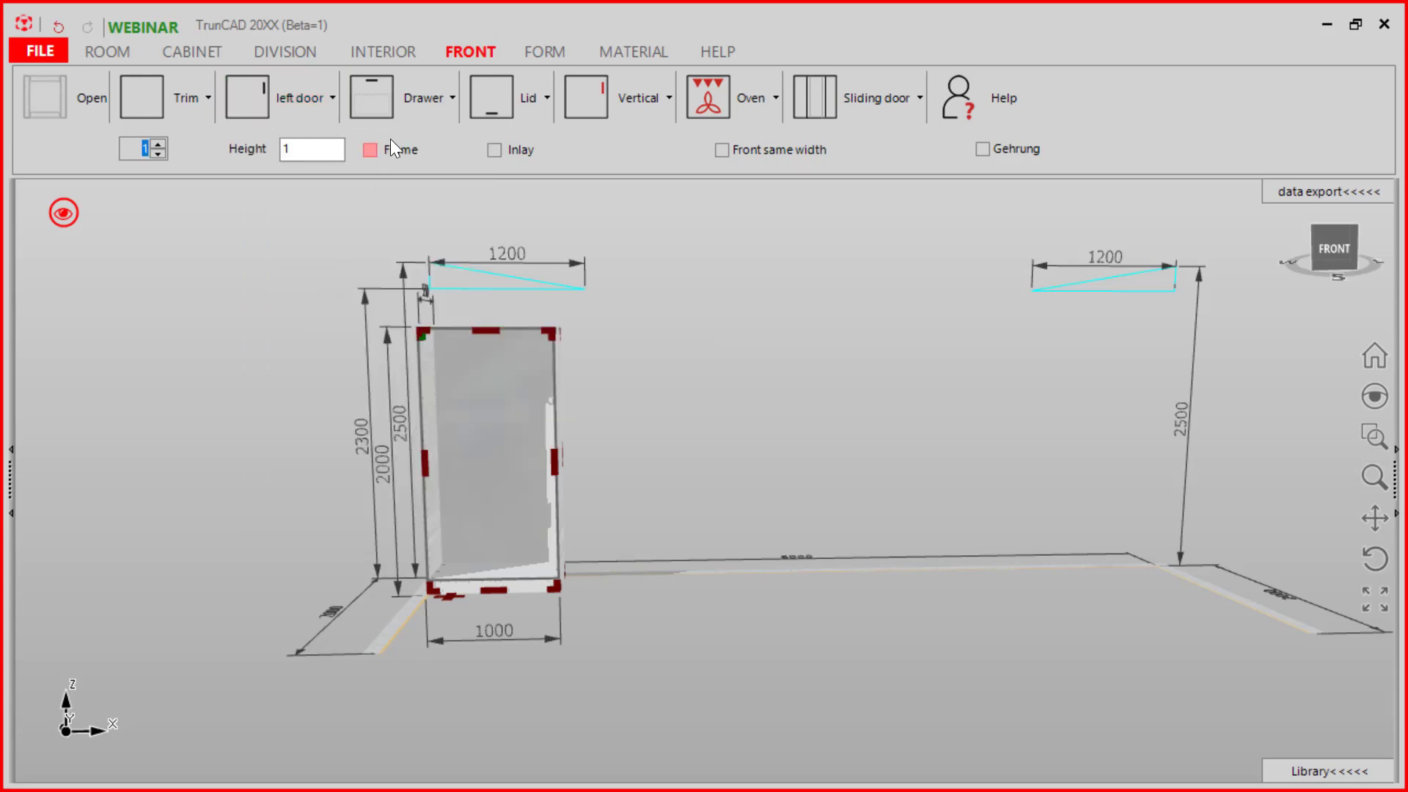
Select Legrabox Pure as the front drawer hardware.
left_click(424, 100)
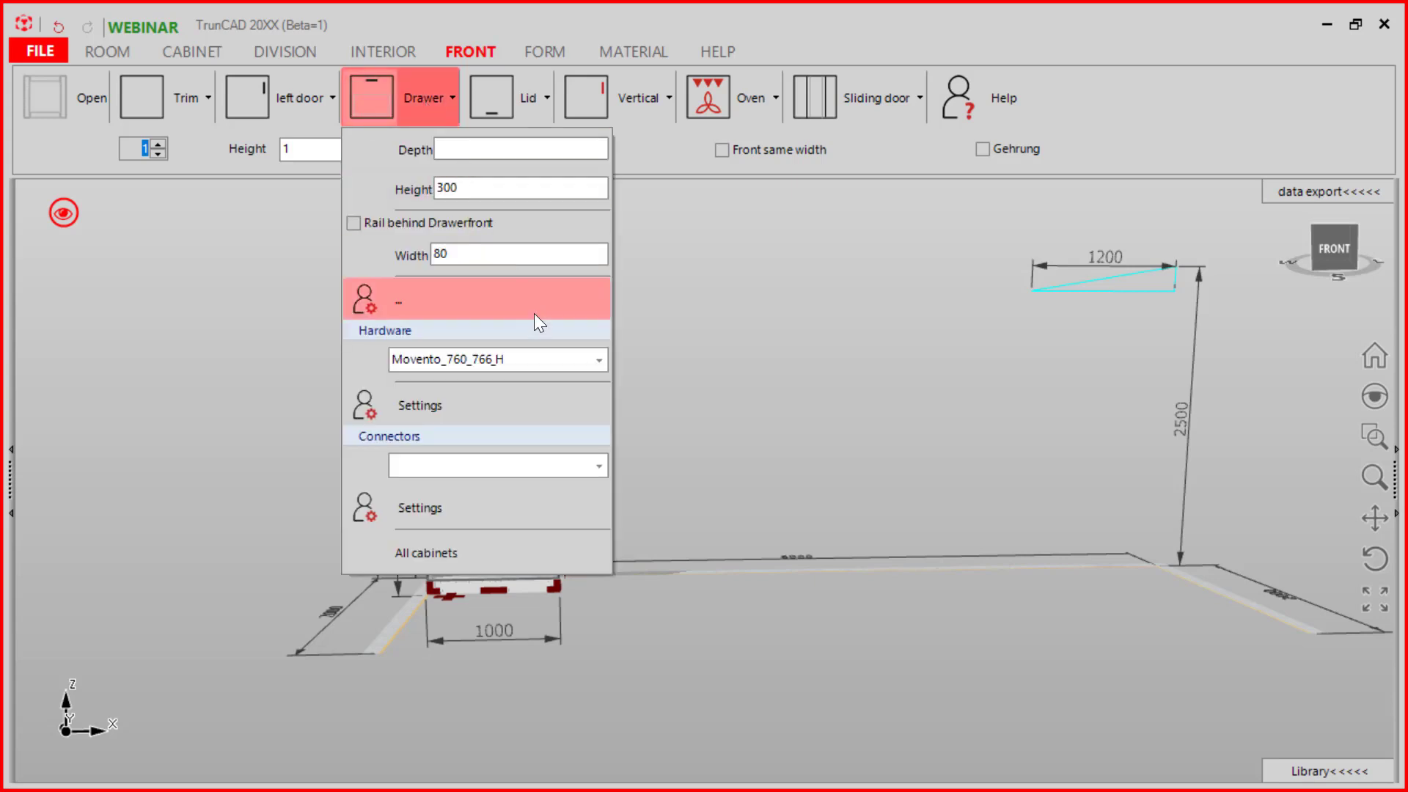
left_click(599, 360)
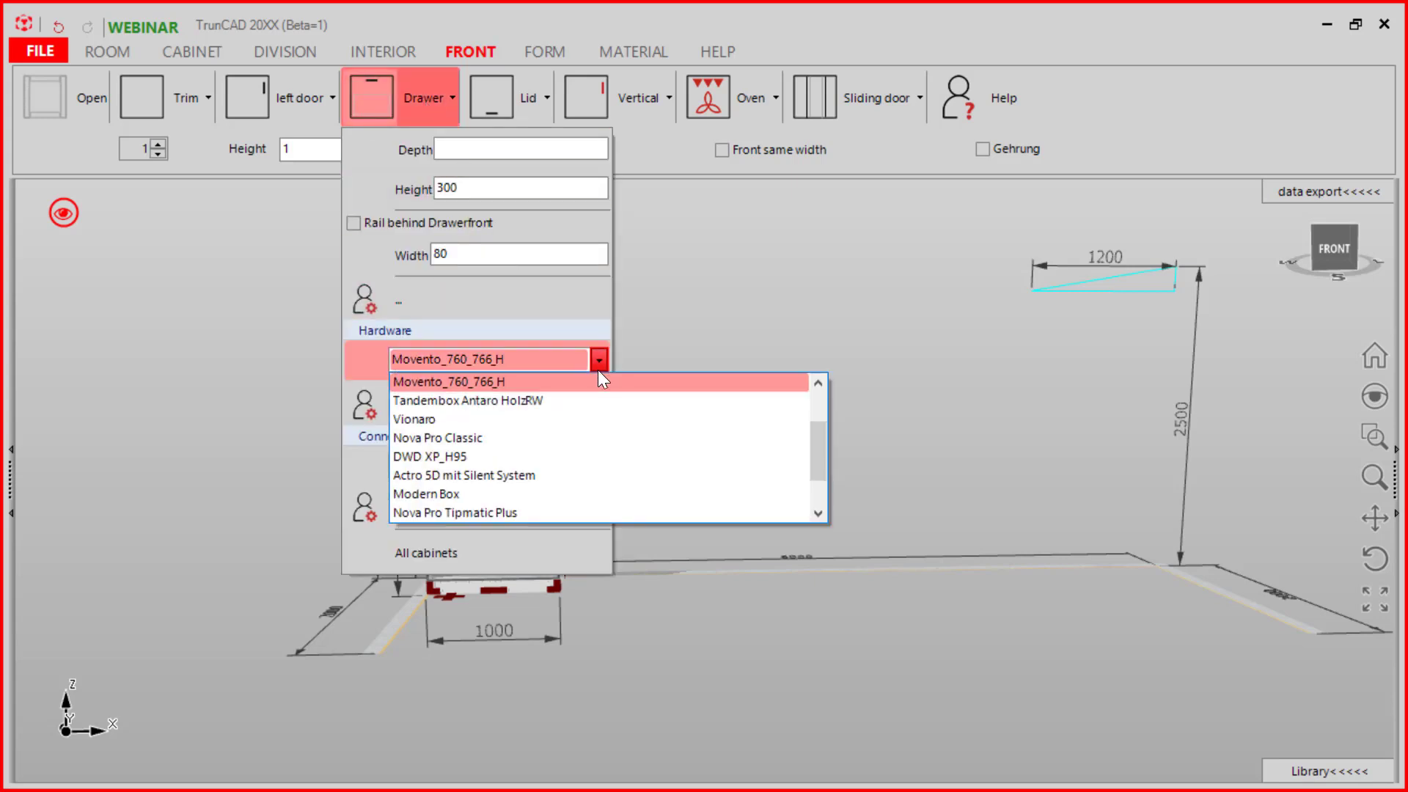
scroll(607, 473, "up", 2)
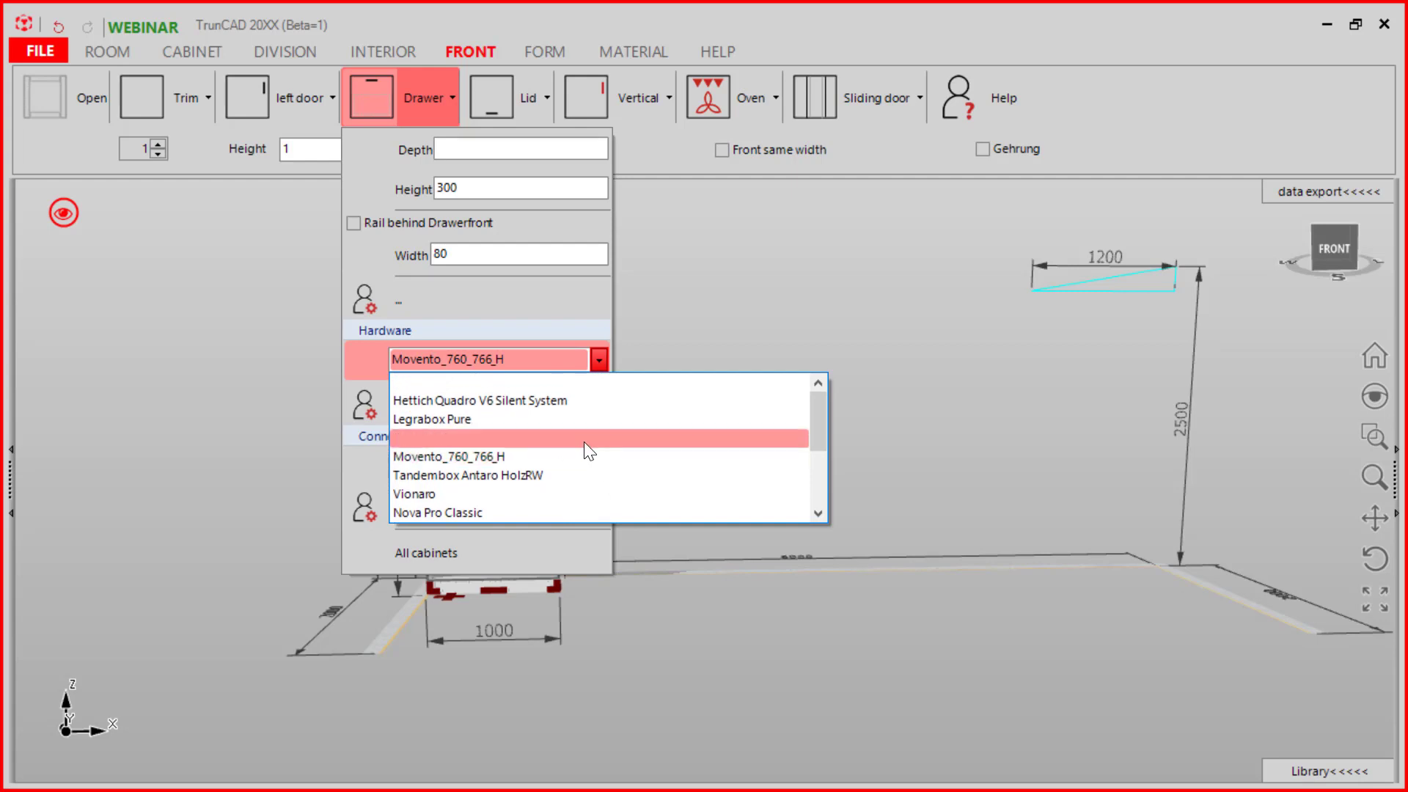
left_click(453, 419)
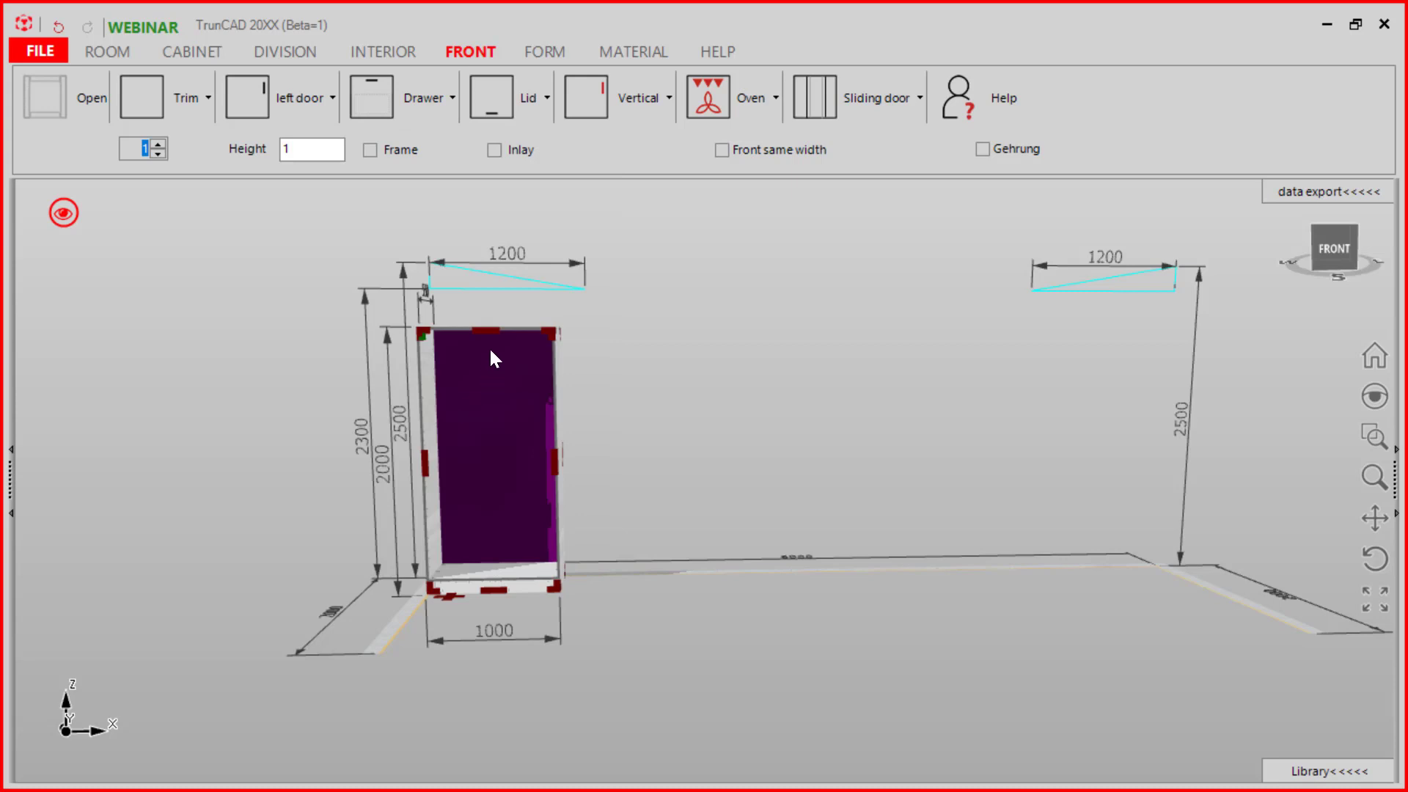
With All parts of group ticked, apply Multiplex Birke 18 mm to the whole cabinet carcass.
right_click_drag(704, 328, 726, 380)
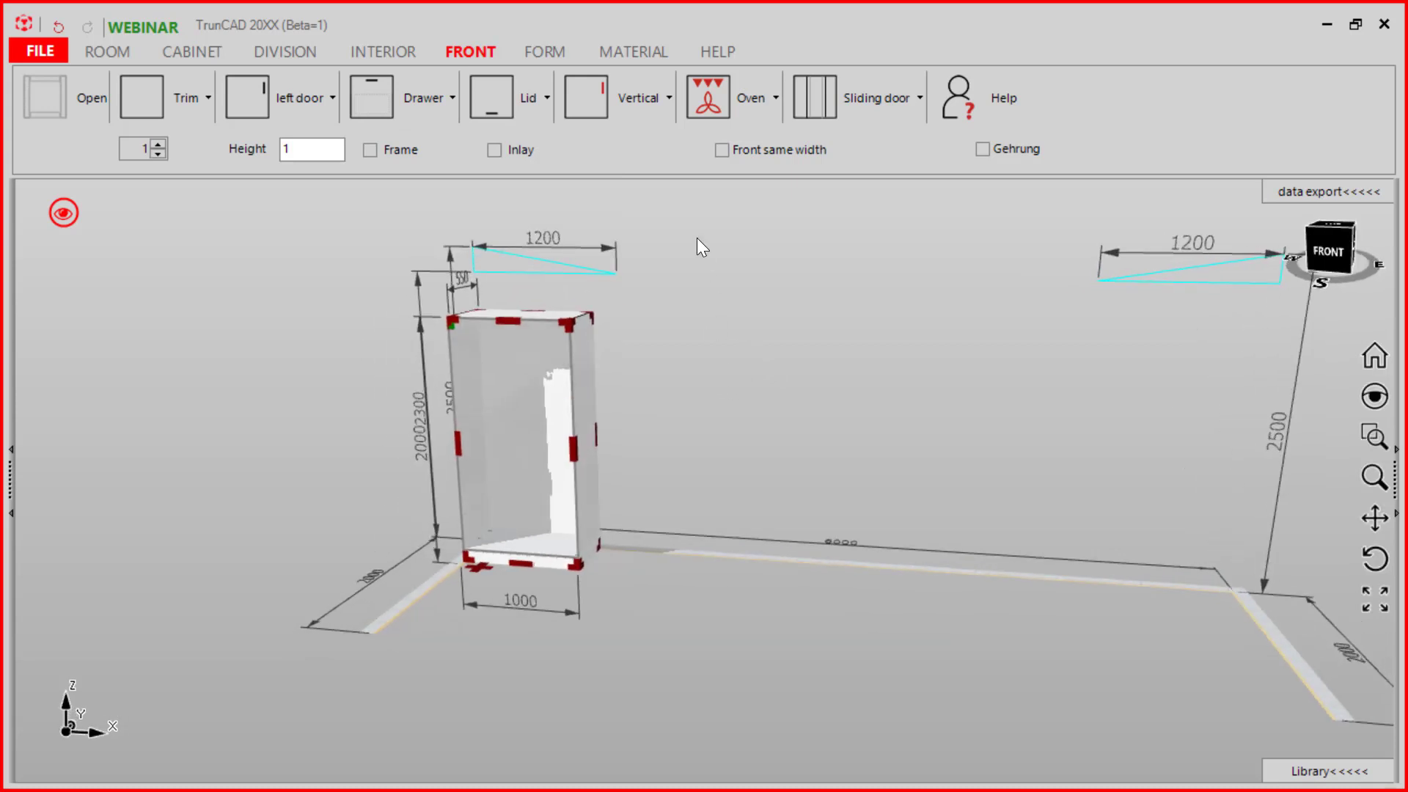
left_click(652, 55)
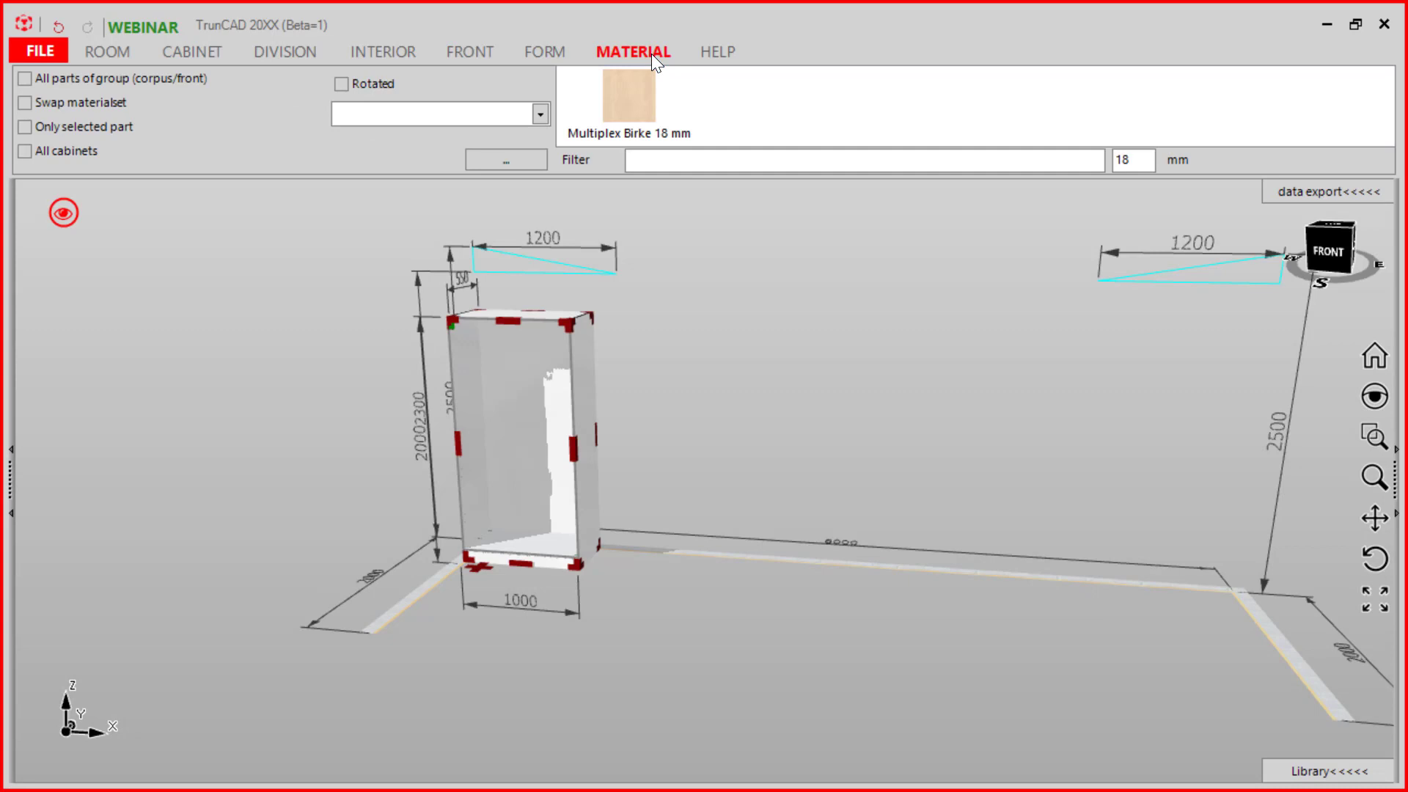
right_click_drag(767, 257, 776, 319)
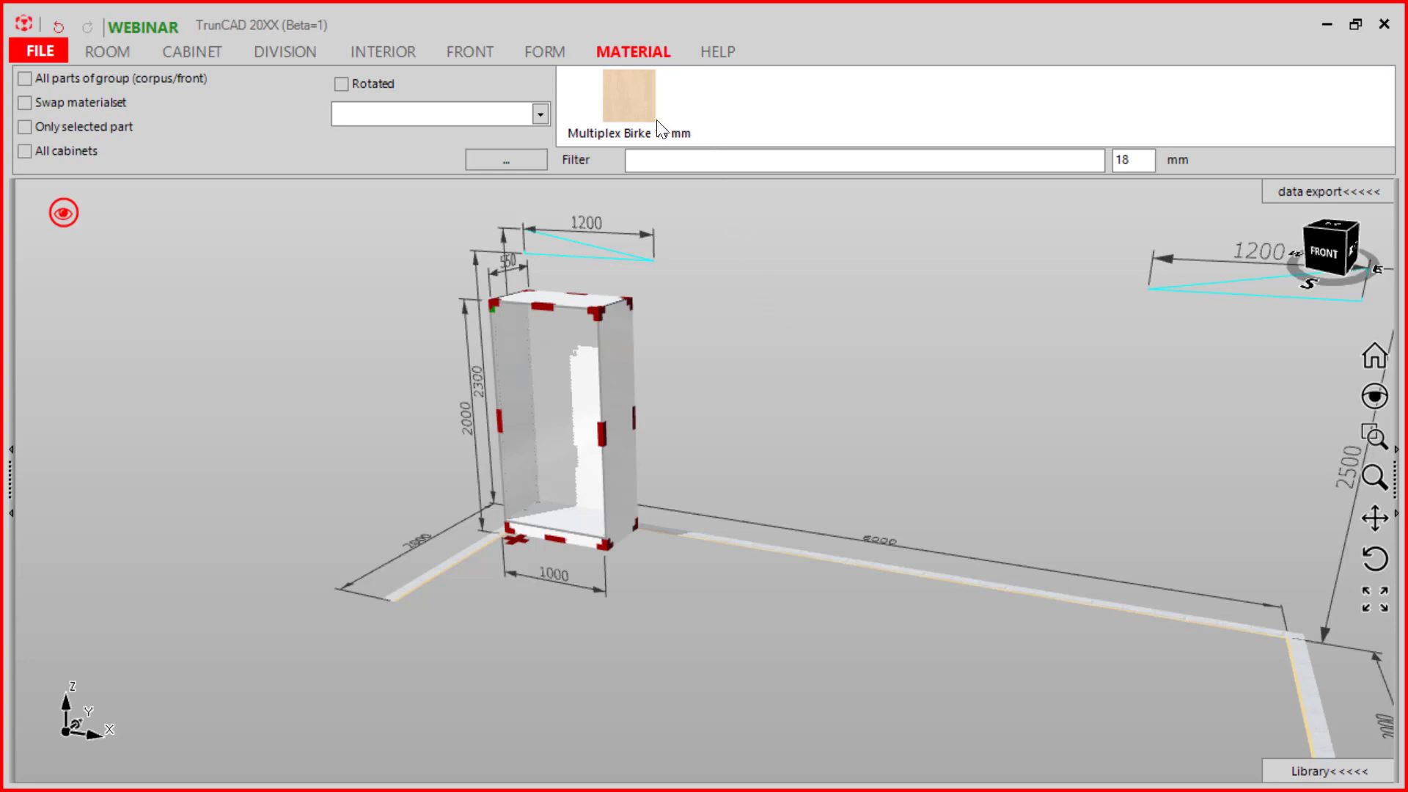
left_click(24, 78)
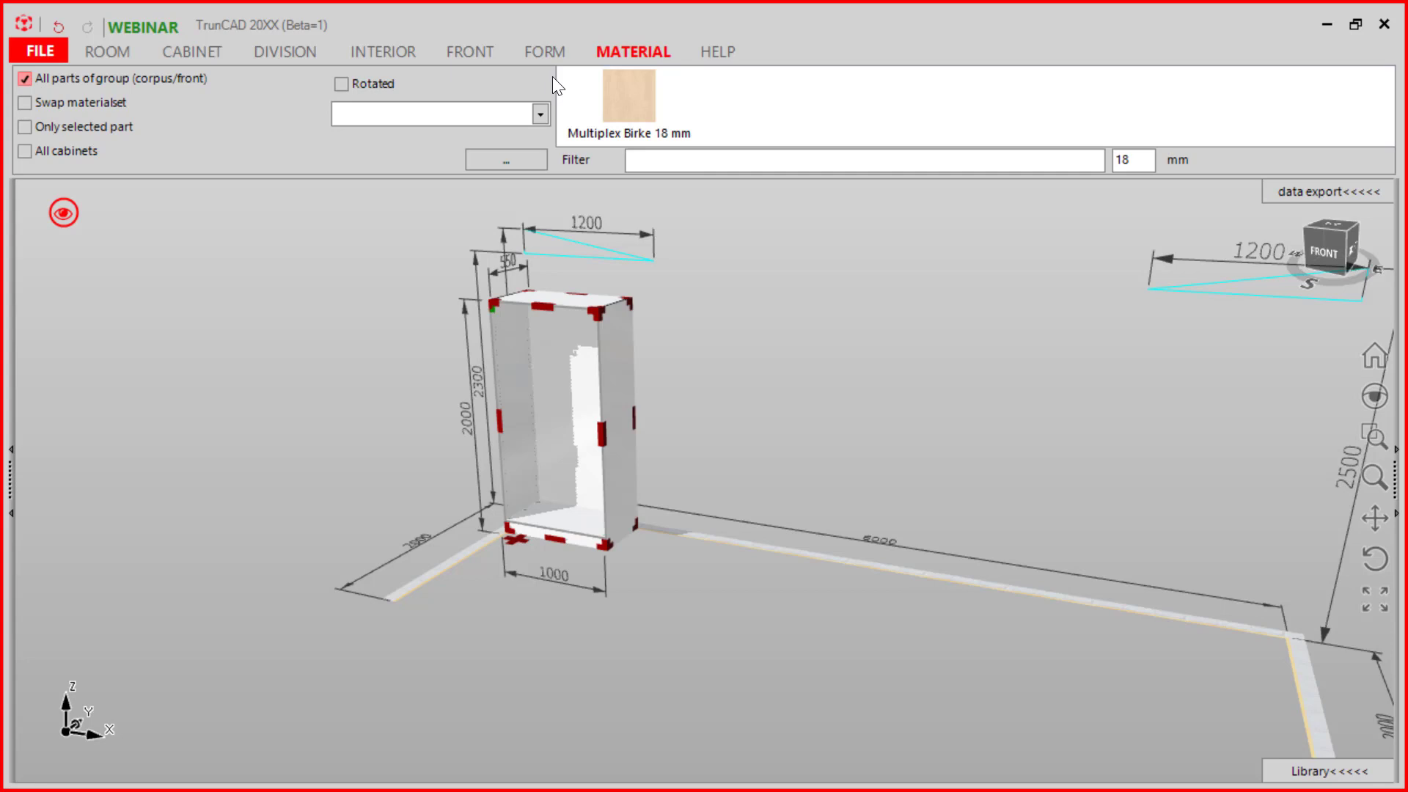
left_click_drag(641, 90, 615, 359)
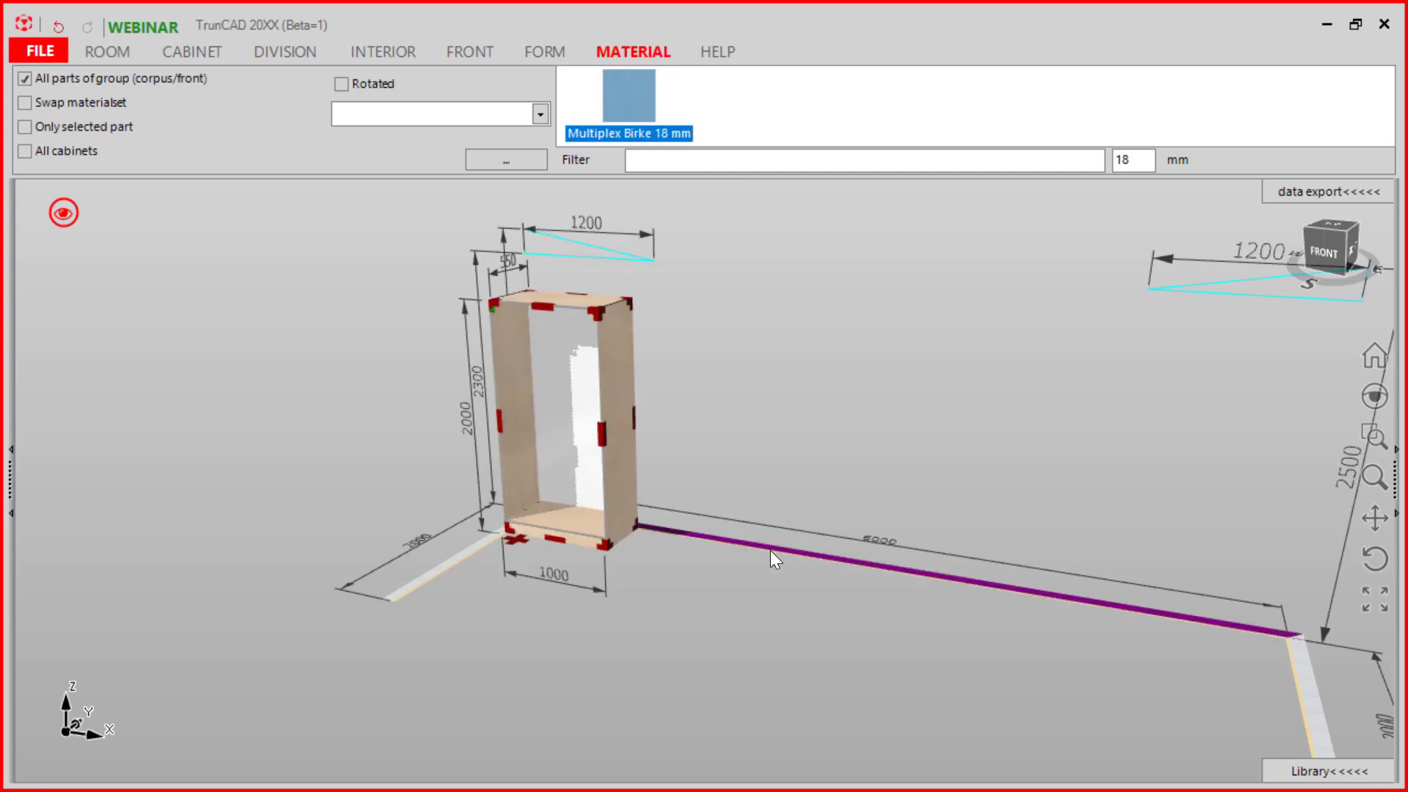
mouse_move(725, 464)
middle_mouse_down()
mouse_move(755, 449)
mouse_move(742, 456)
middle_mouse_up()
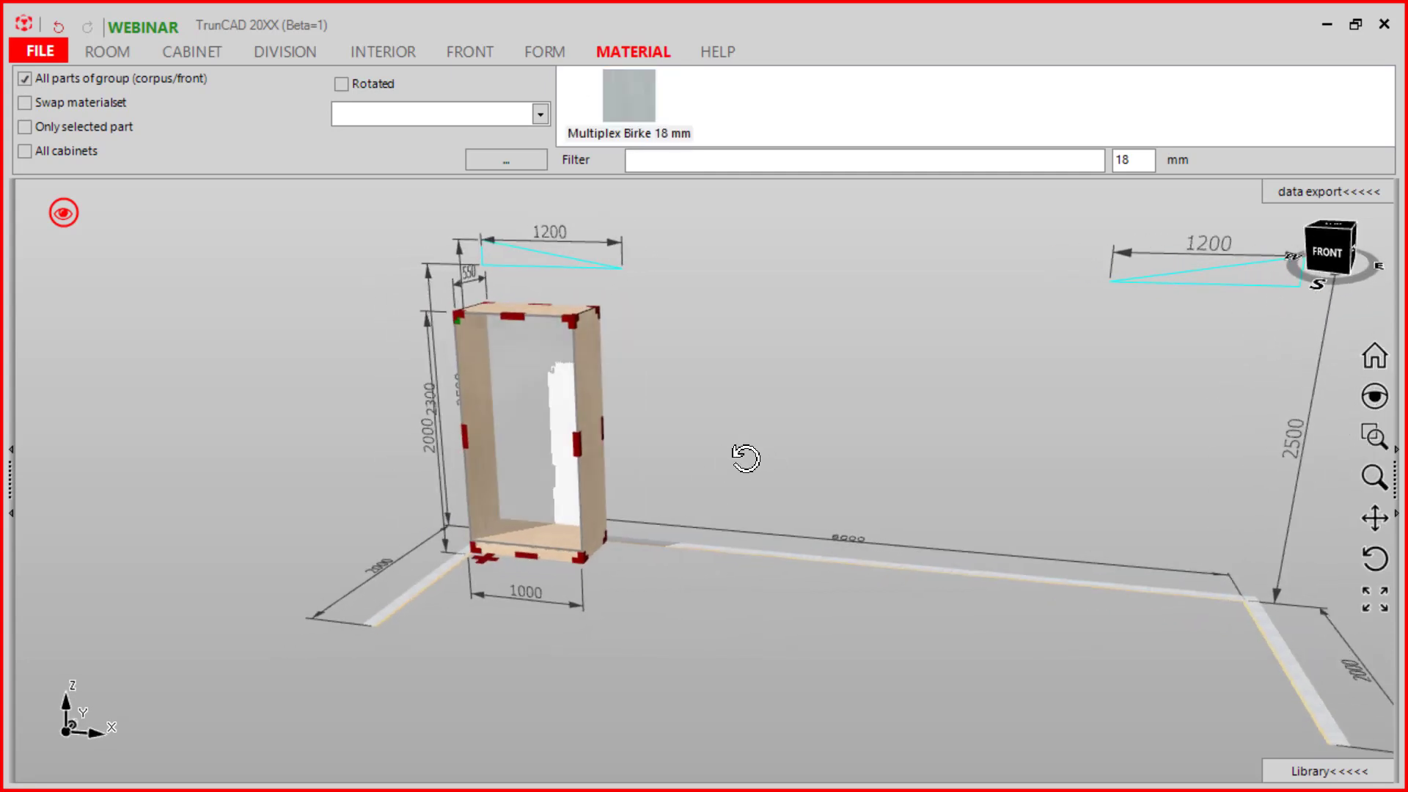
scroll(579, 346, "up", 3)
middle_click_drag(745, 375, 686, 387)
scroll(762, 383, "down", 3)
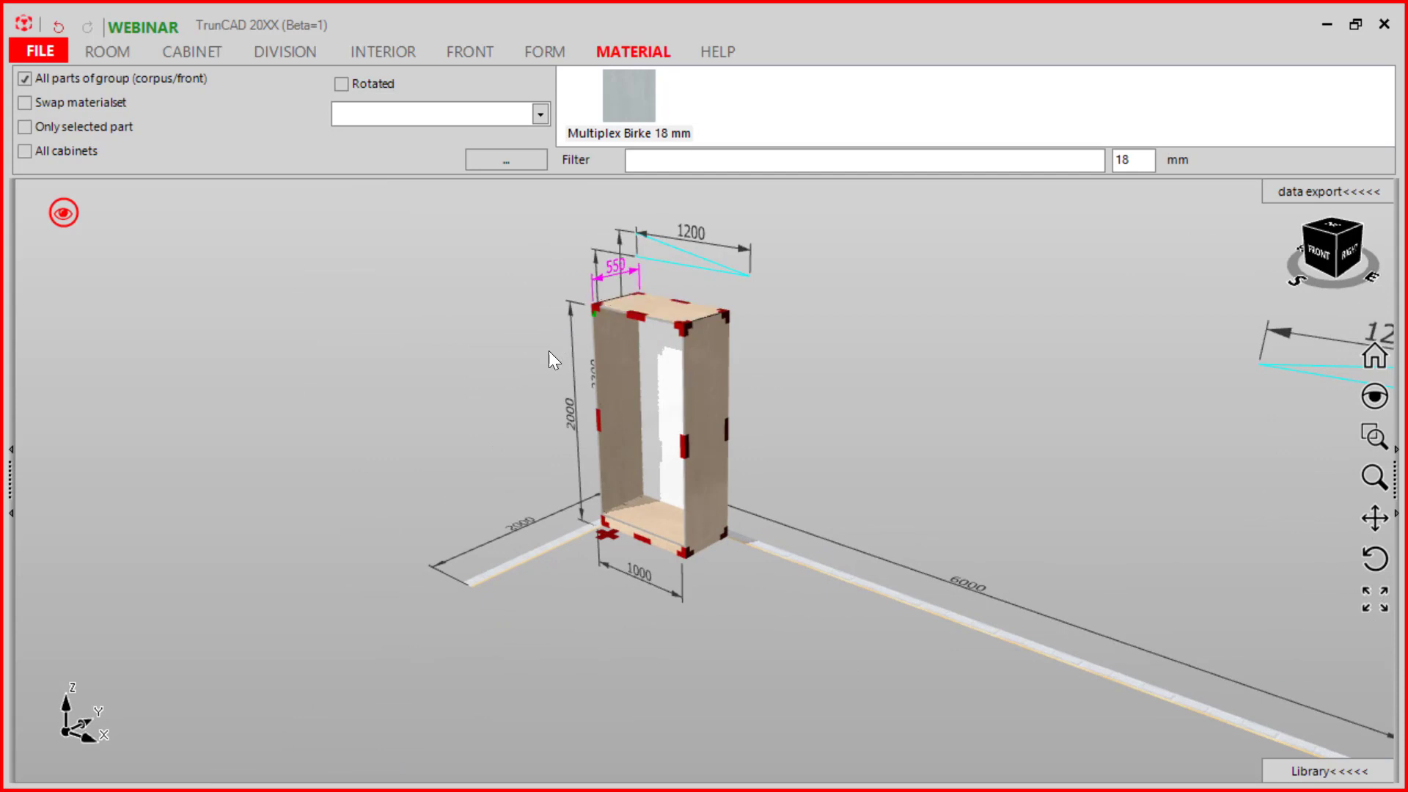
Set the cabinet height to 1500, depth to 400 and width to 800.
middle_click_drag(549, 351, 644, 425)
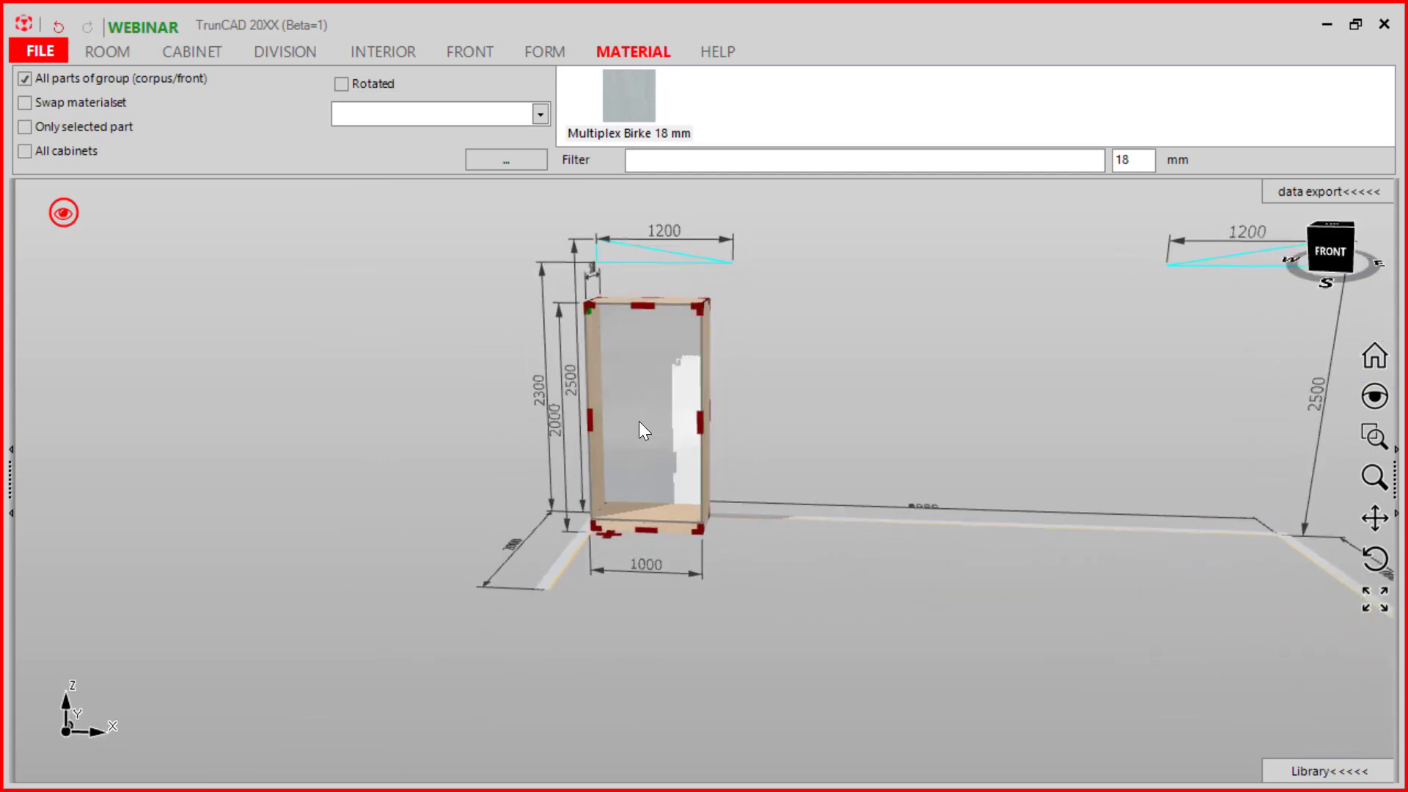
left_click(561, 314)
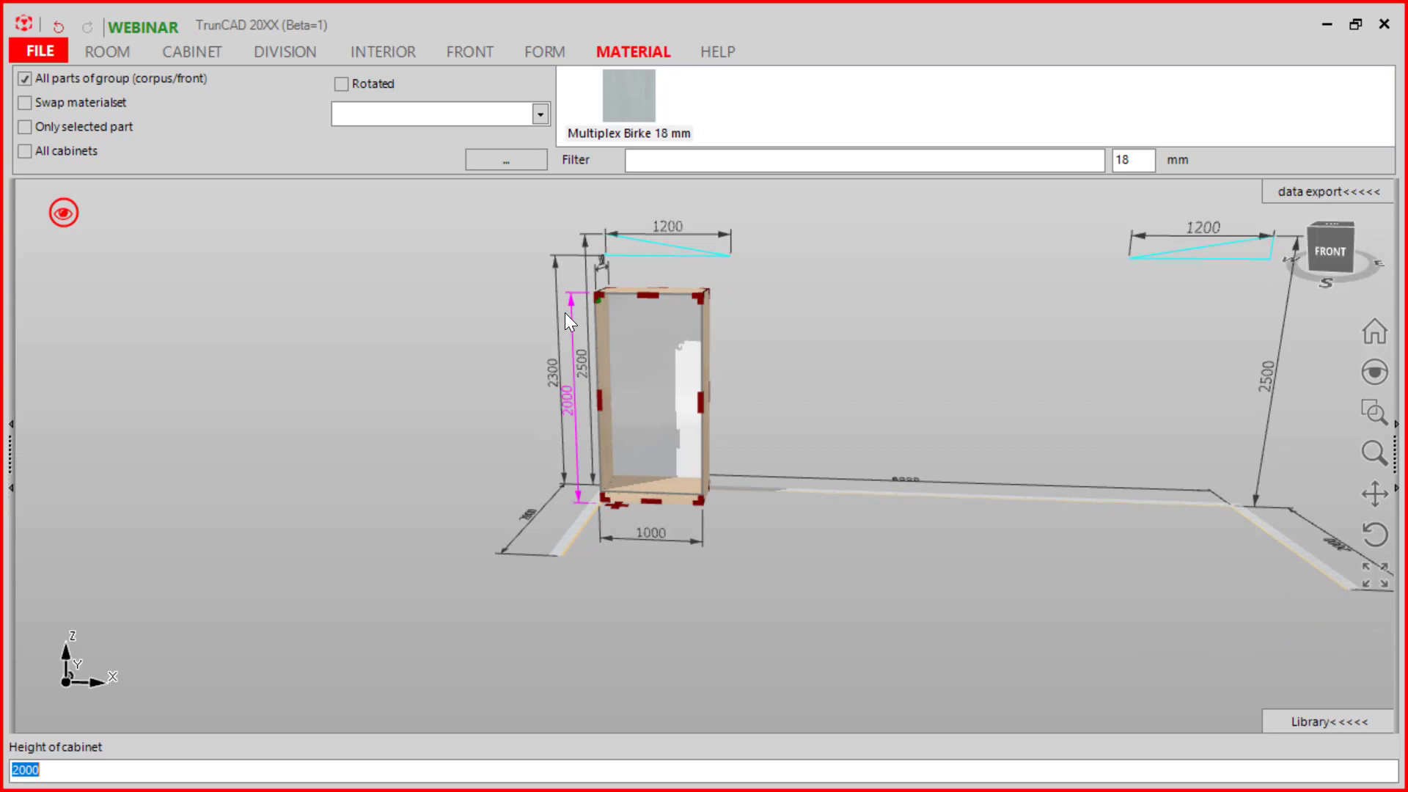
type("1500")
key("Return")
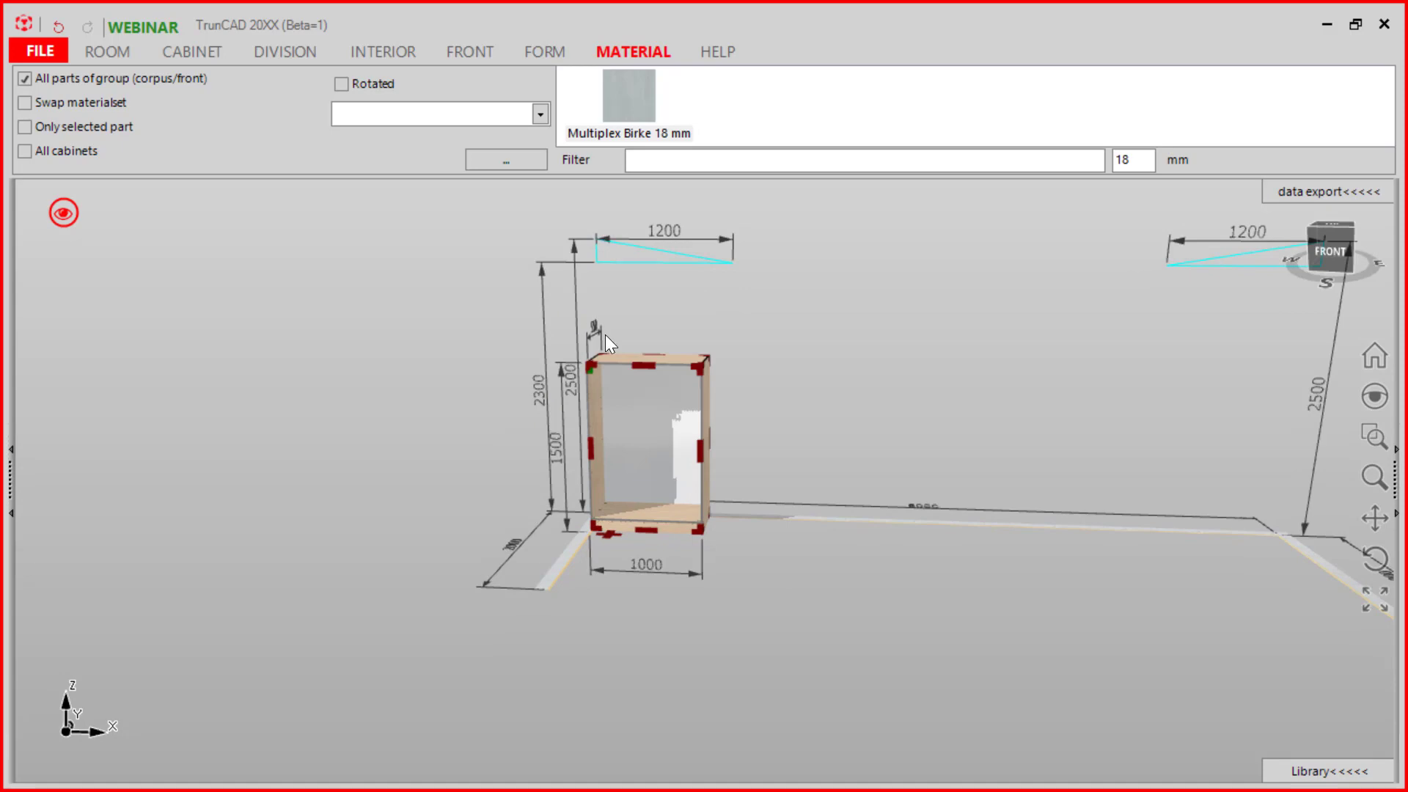
middle_click_drag(605, 334, 654, 346)
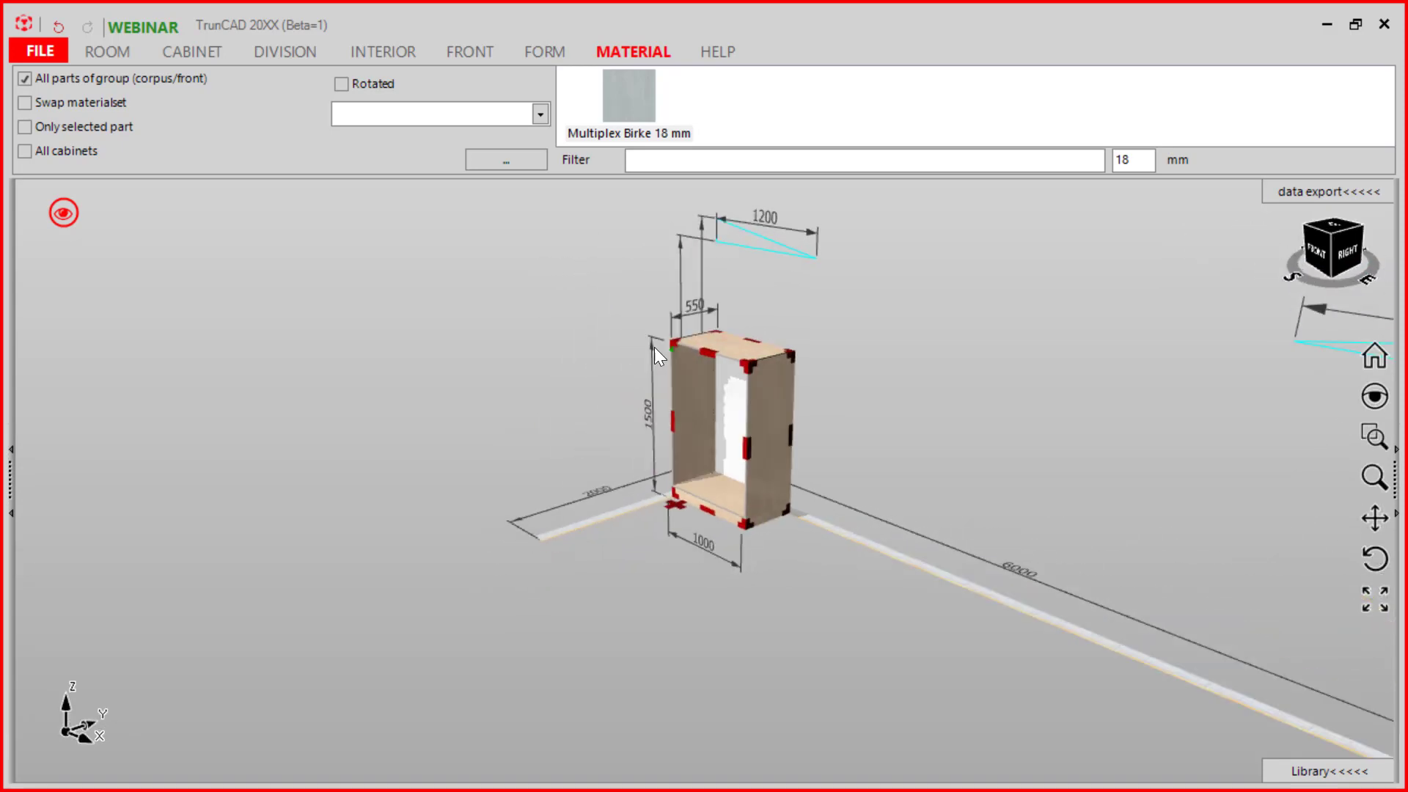
left_click(715, 312)
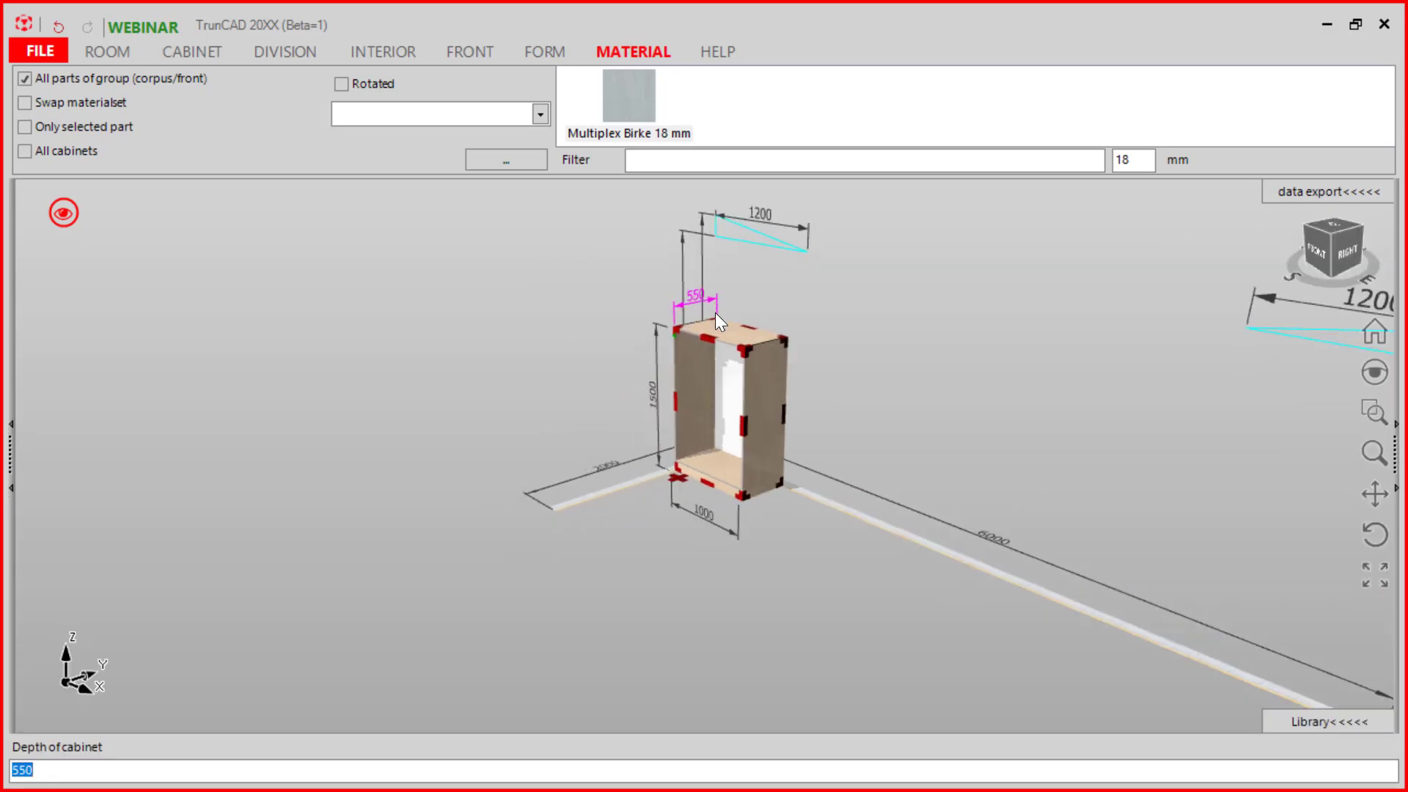
type("400")
key("Return")
middle_click_drag(768, 551, 855, 531)
left_click(669, 561)
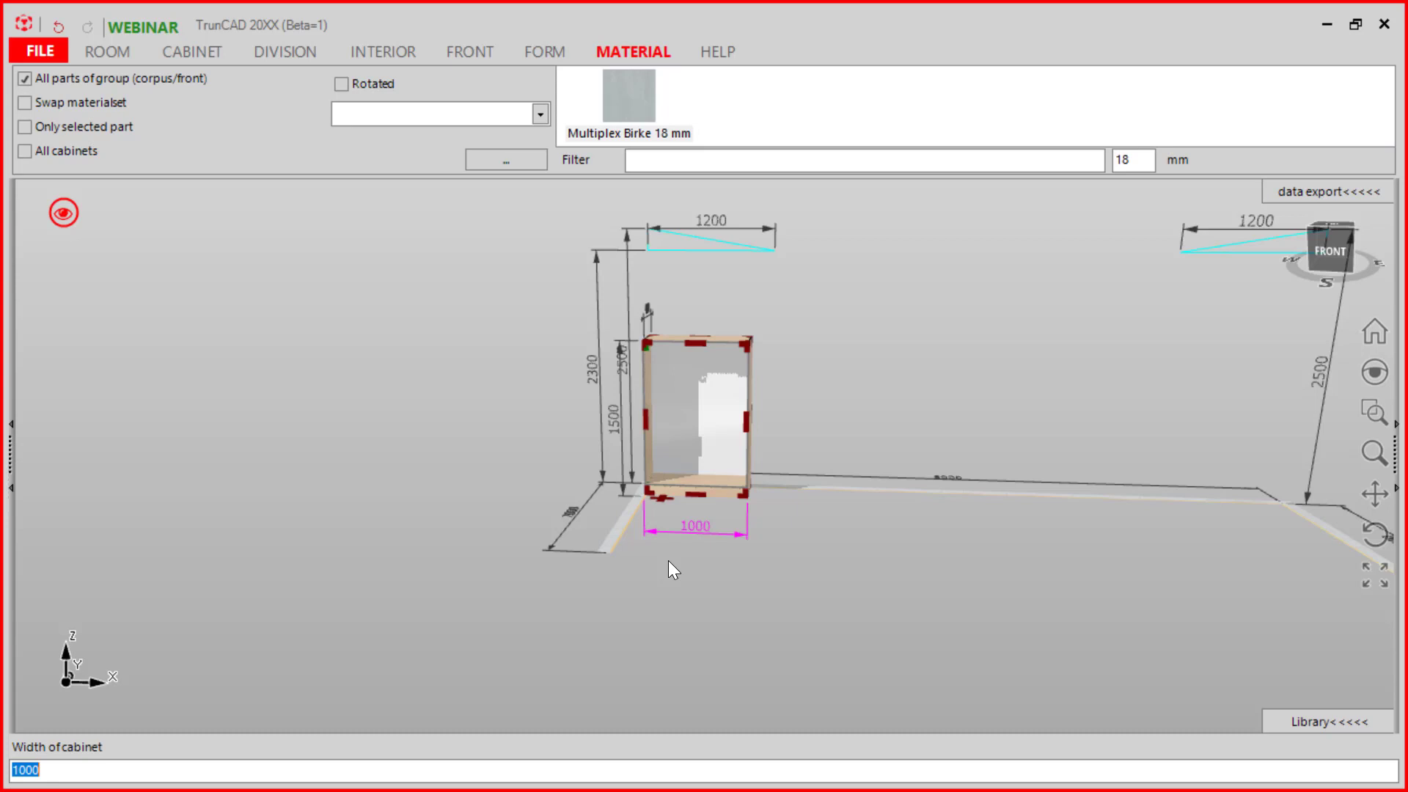
type("800")
key("Return")
middle_click_drag(835, 411, 819, 437)
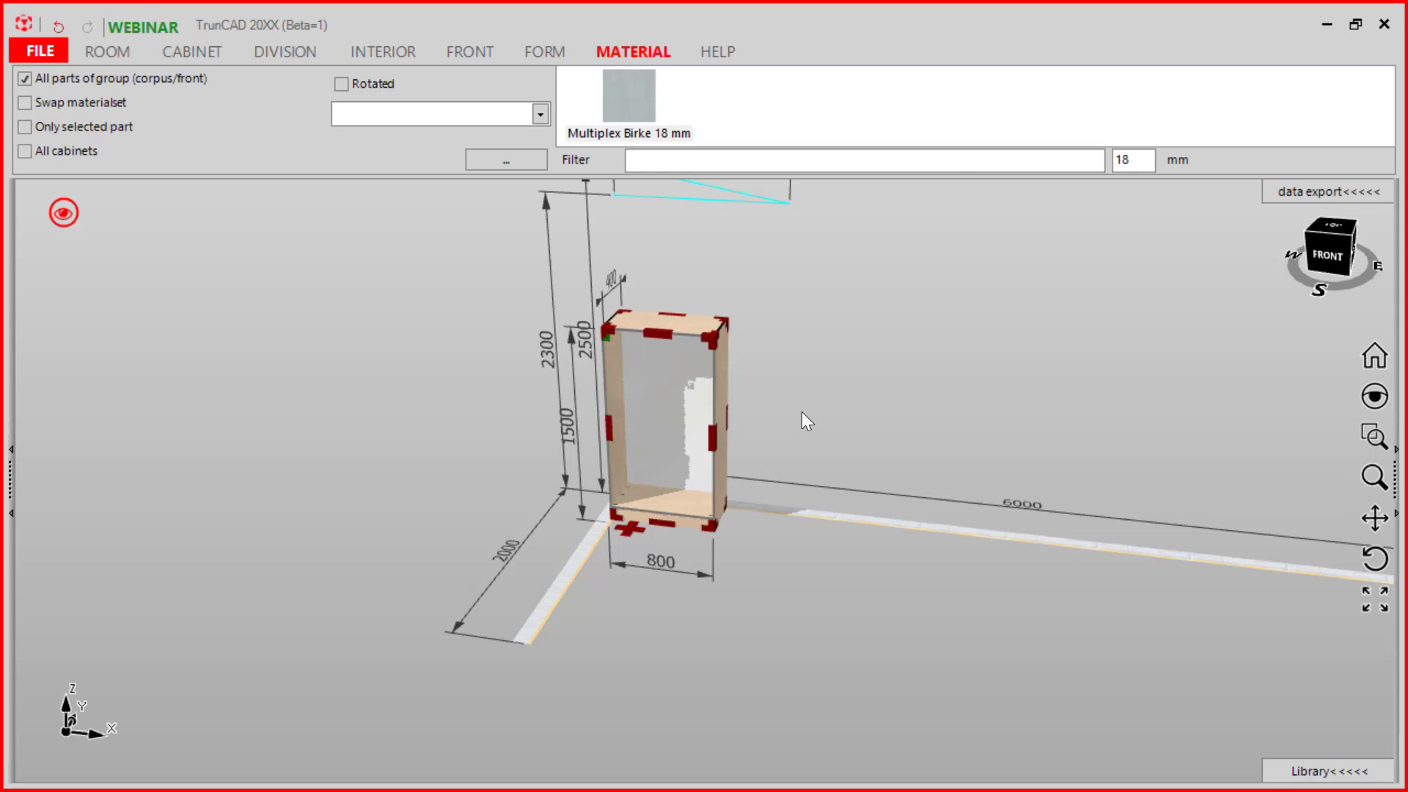
Save the current 800×1500 cabinet as Standard, overwriting the previous standard.
left_click(50, 52)
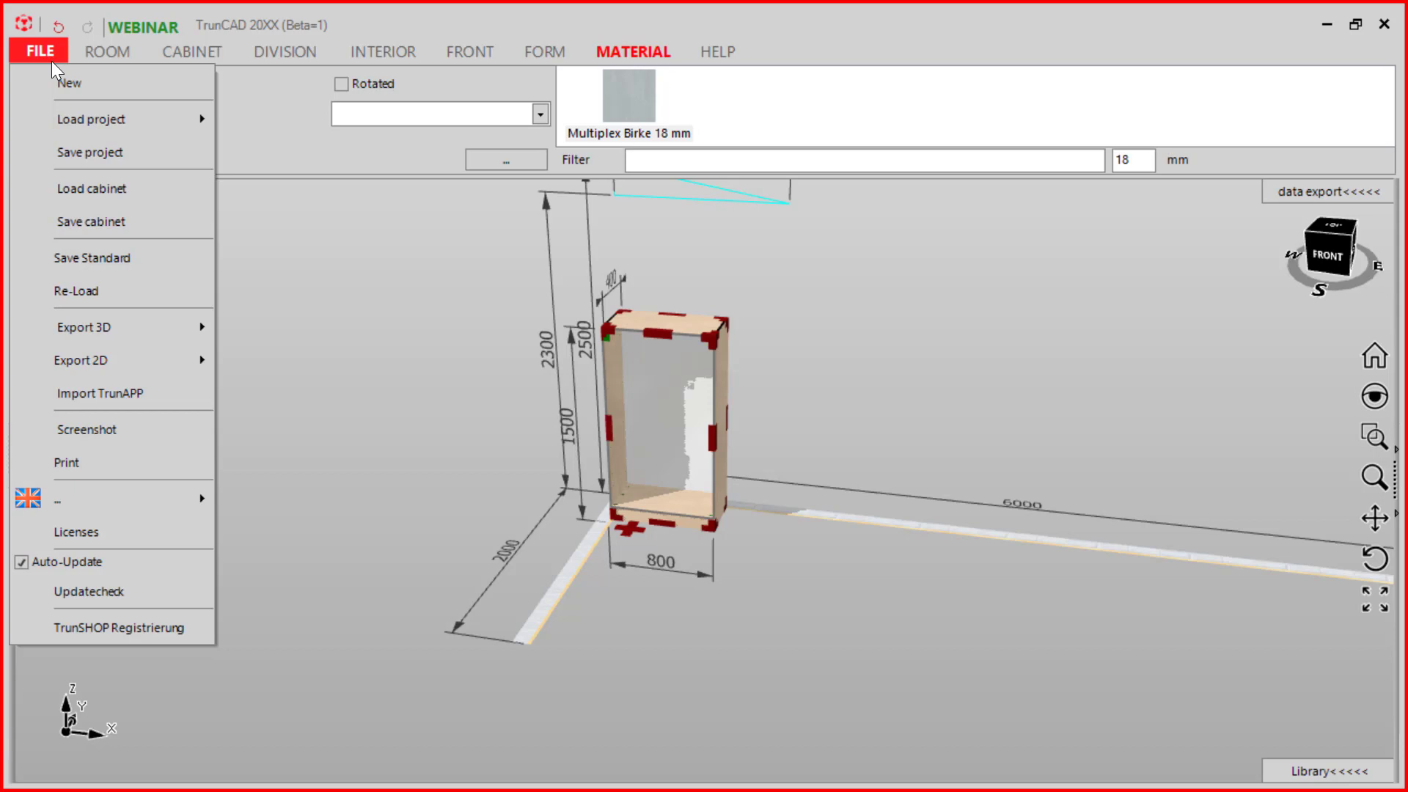
left_click(130, 261)
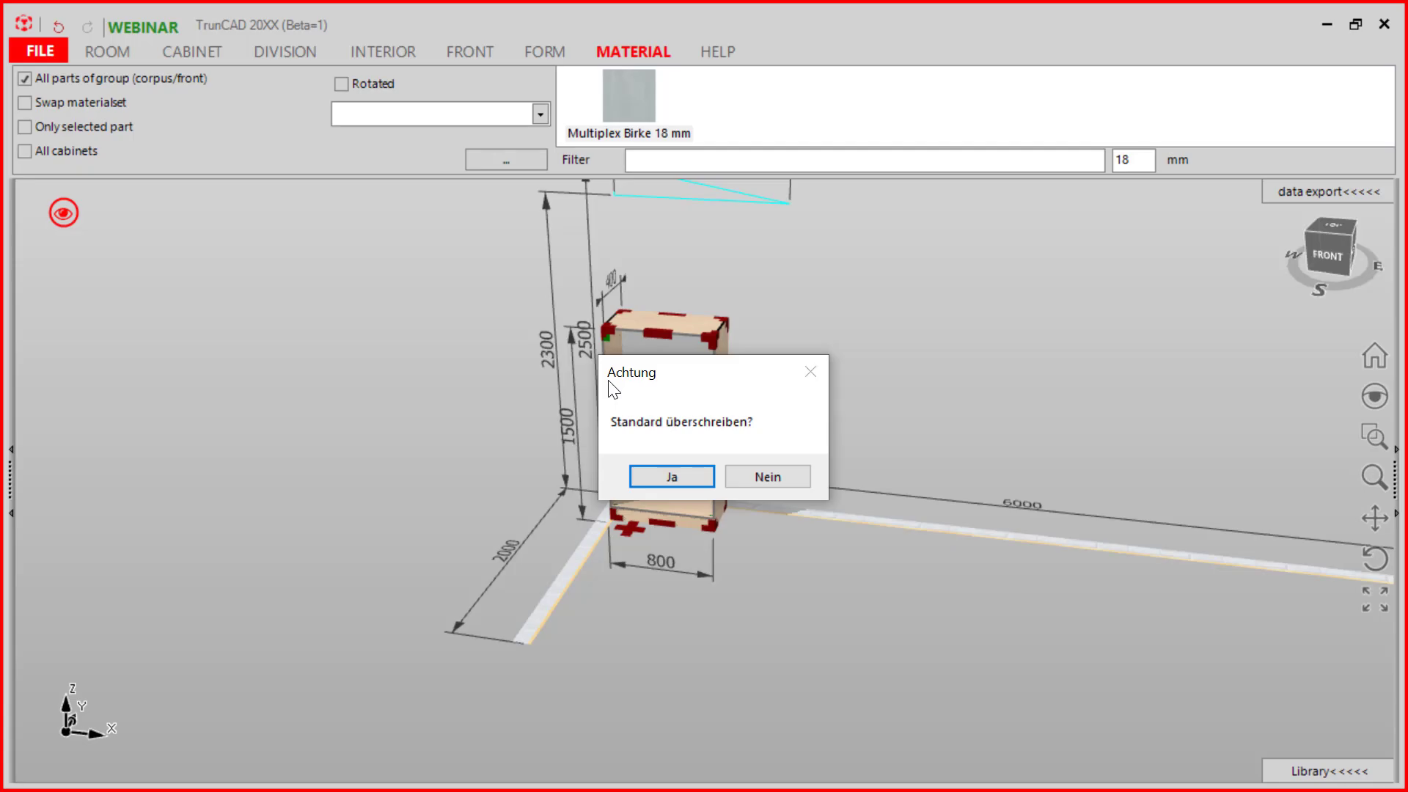
left_click(670, 477)
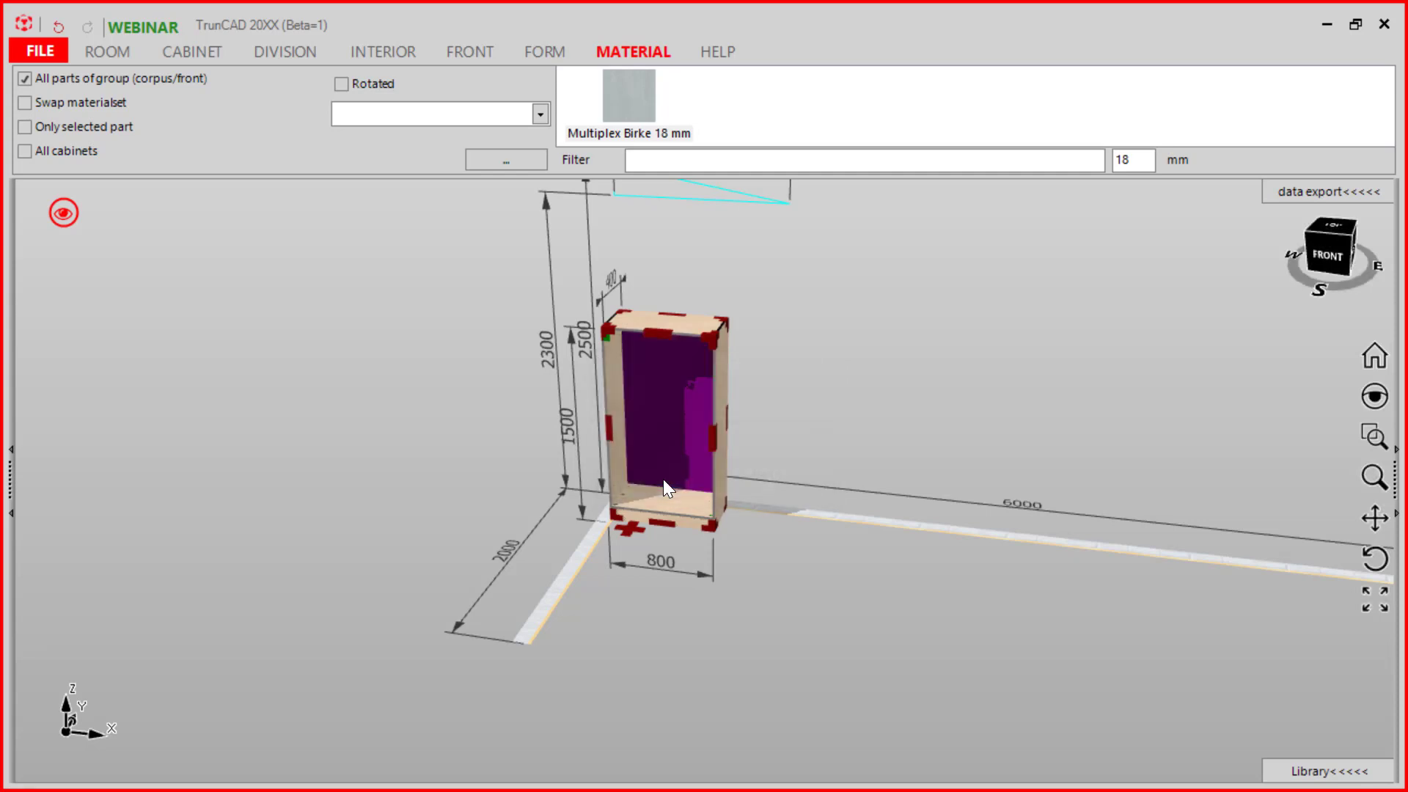
Start a new project, discarding the old one unsaved, and inspect the standard birch cabinet.
left_click(44, 47)
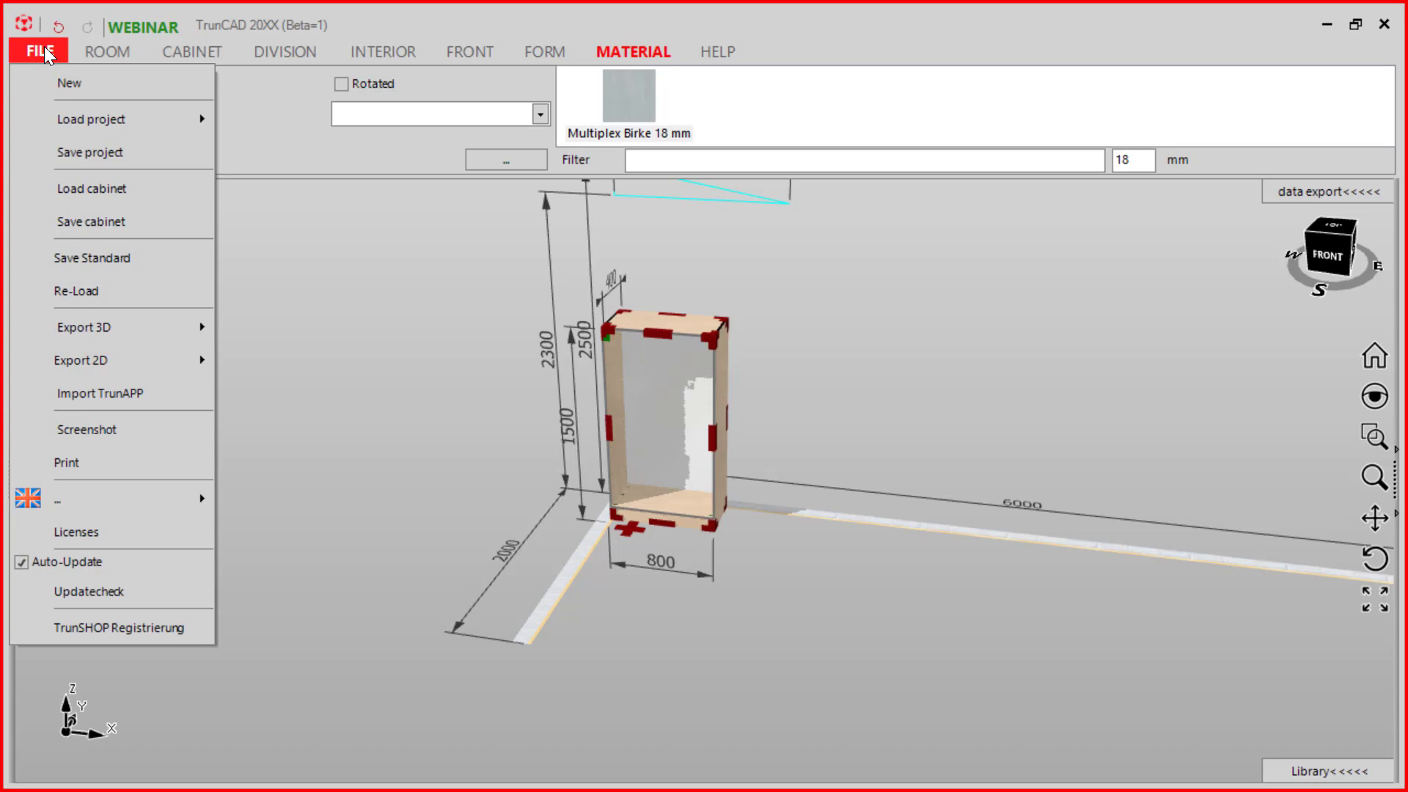
left_click(94, 77)
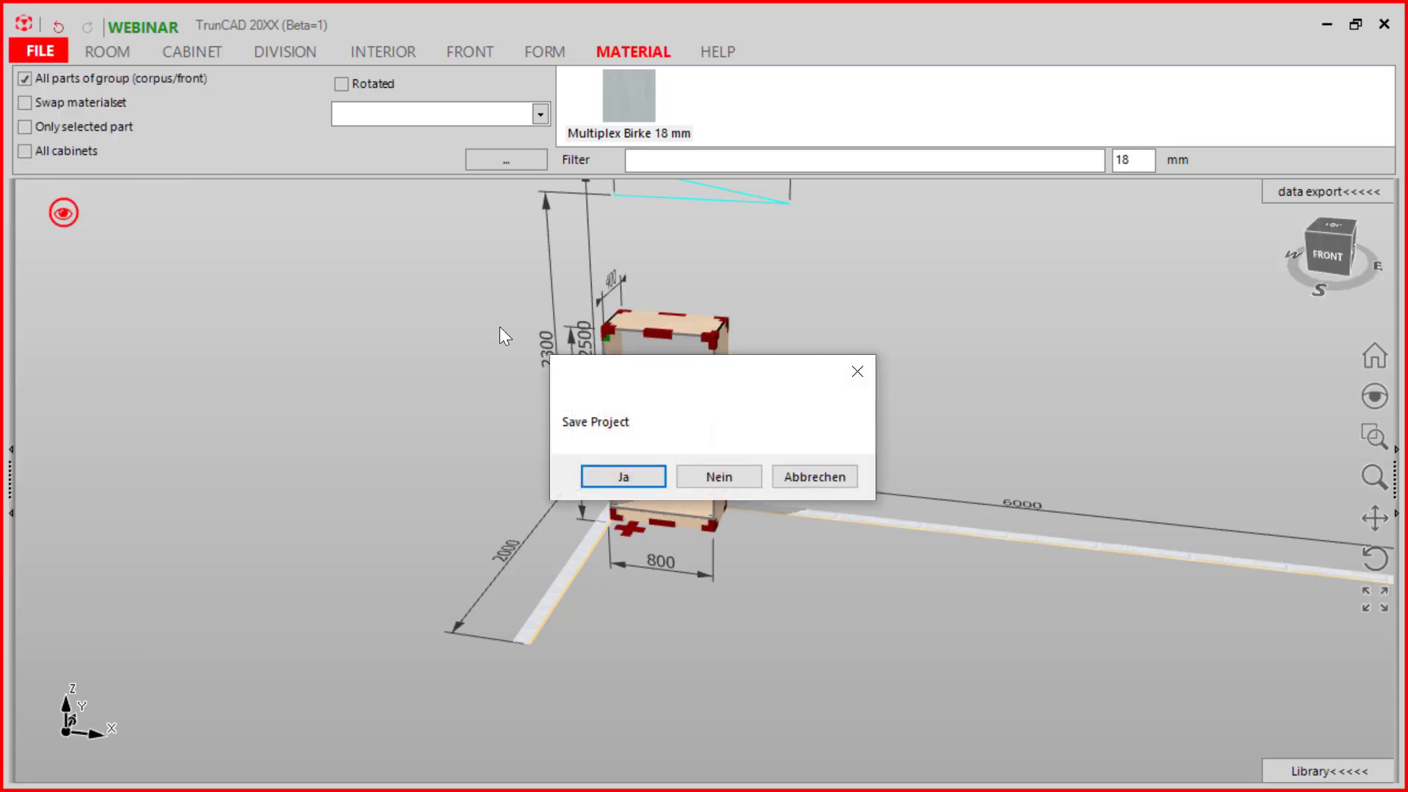
left_click(719, 476)
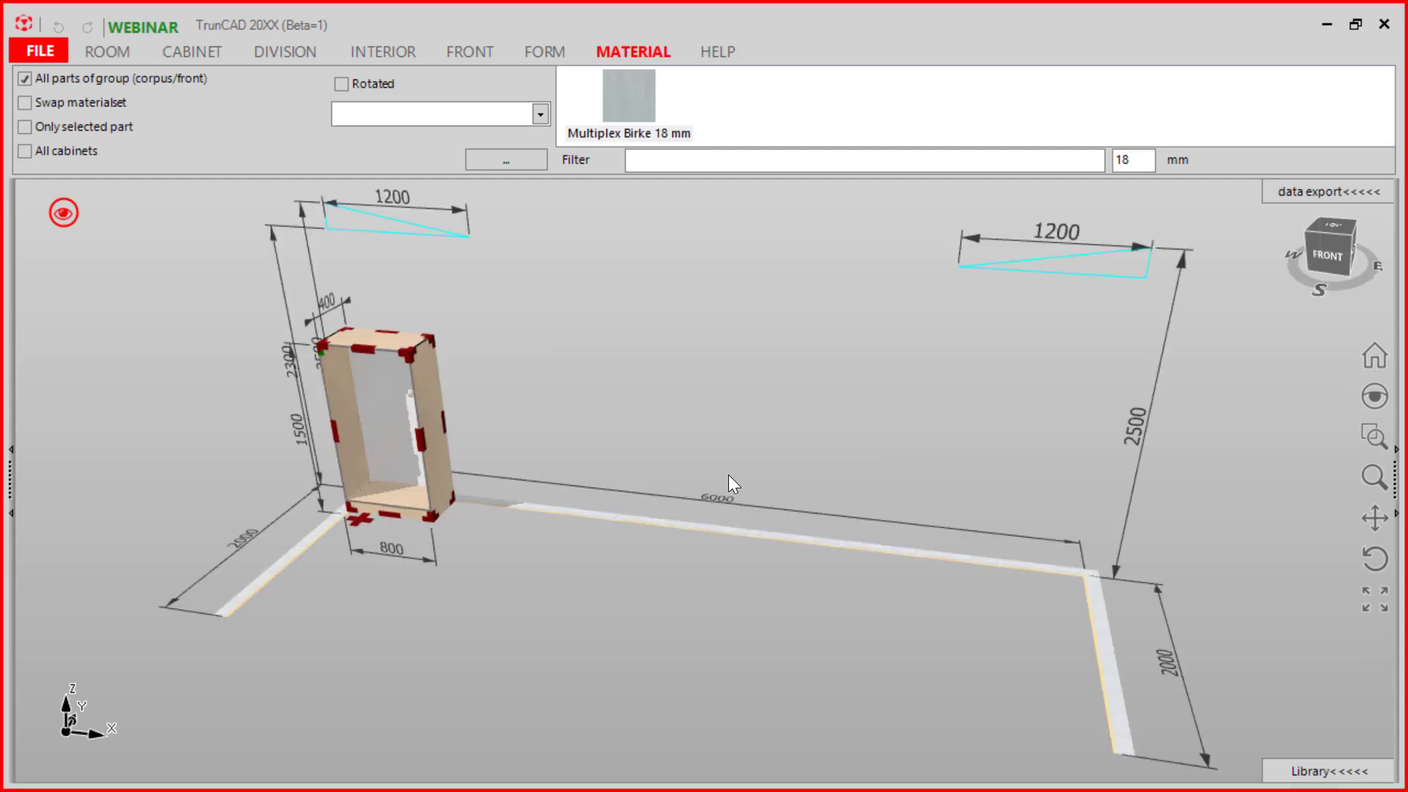
mouse_move(710, 474)
middle_mouse_down()
mouse_move(685, 462)
mouse_move(723, 411)
mouse_move(708, 460)
middle_mouse_up()
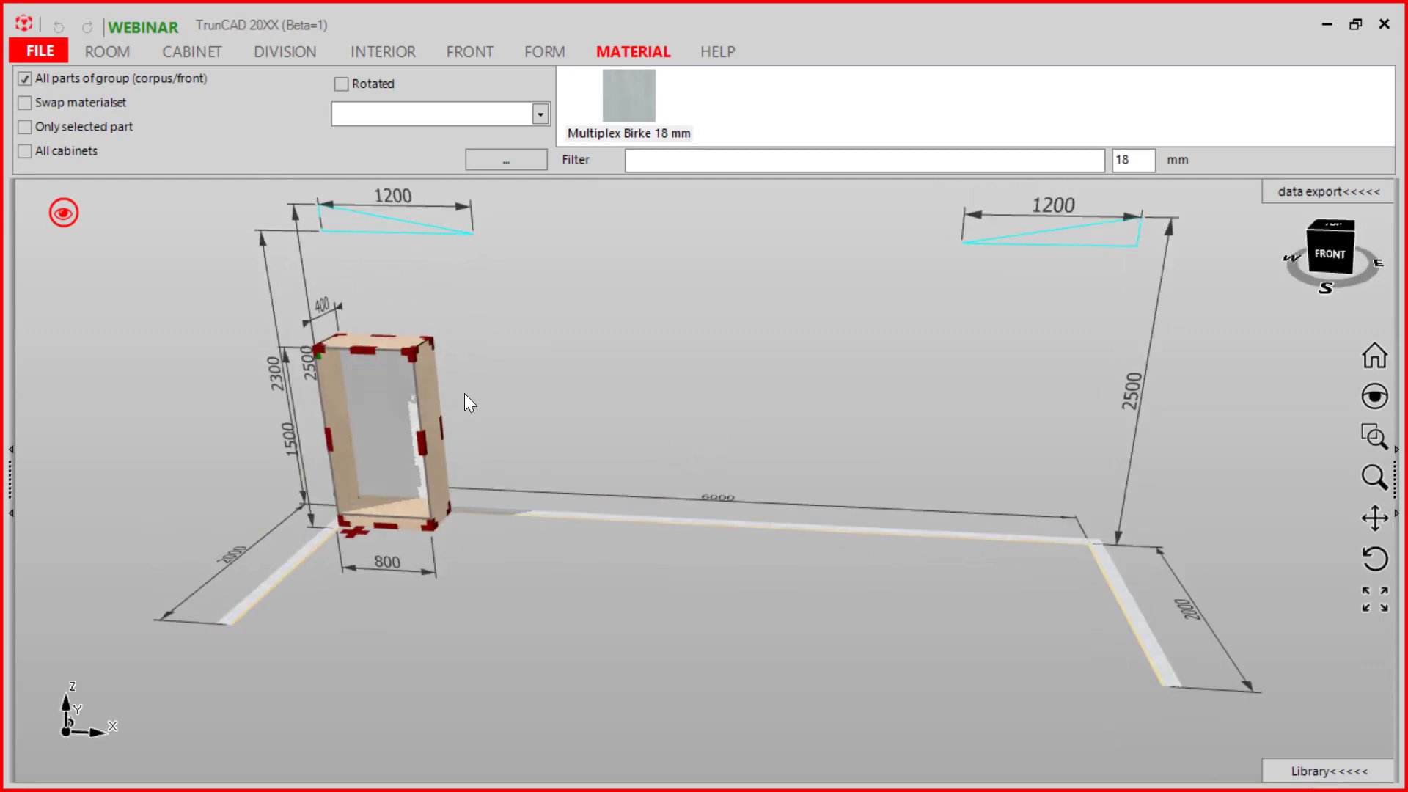